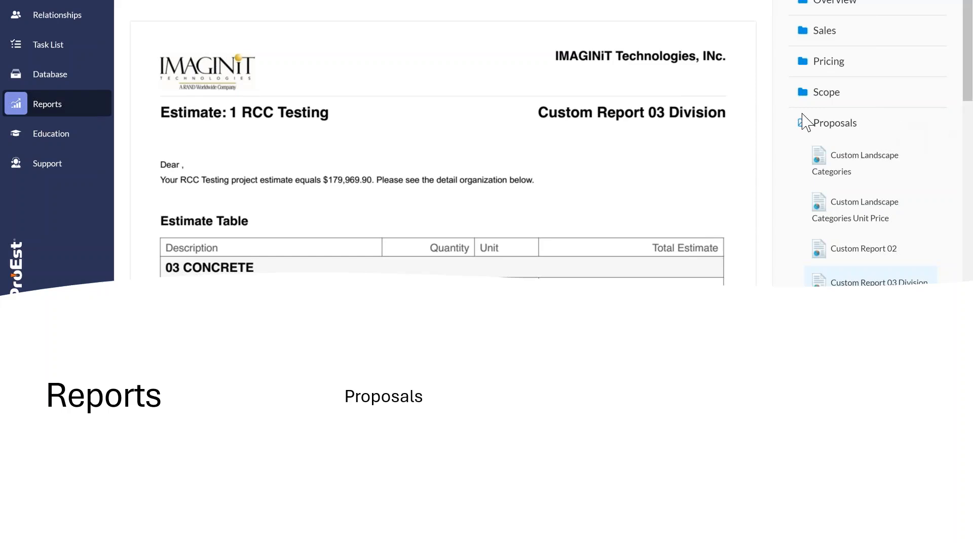
Switch to ProEst in the browser and examine the home dashboard's open estimates by type and status and the year-to-date charts
{"action": "key", "text": "alt+Tab"}
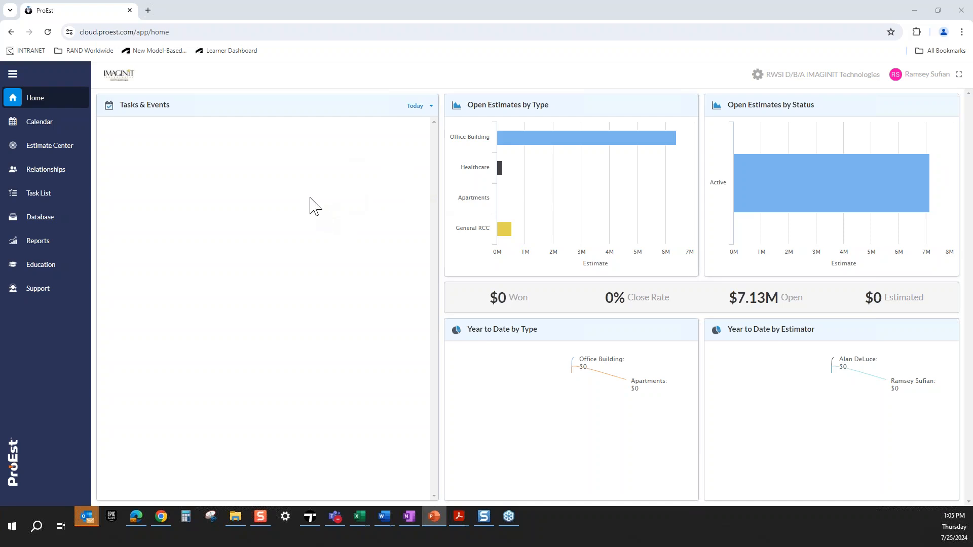
{"action": "left_click", "coordinate": [264, 222]}
{"action": "mouse_move", "coordinate": [551, 142]}
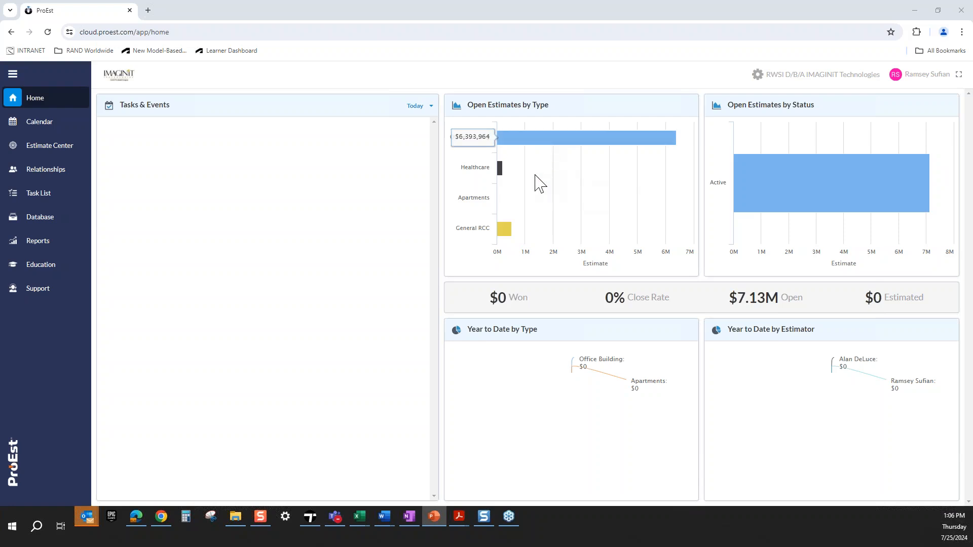
{"action": "mouse_move", "coordinate": [517, 236]}
{"action": "mouse_move", "coordinate": [629, 140]}
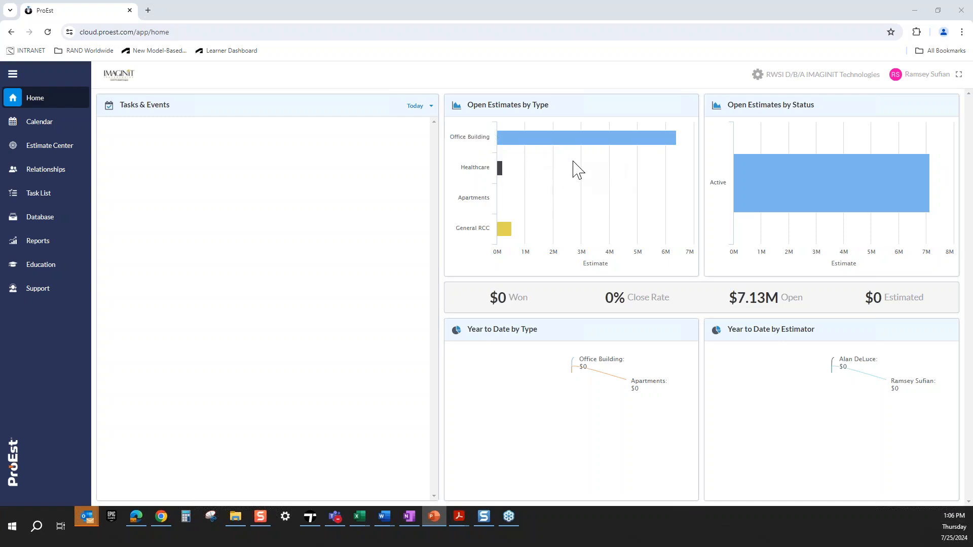
{"action": "mouse_move", "coordinate": [668, 142]}
{"action": "mouse_move", "coordinate": [816, 215]}
{"action": "mouse_move", "coordinate": [588, 365]}
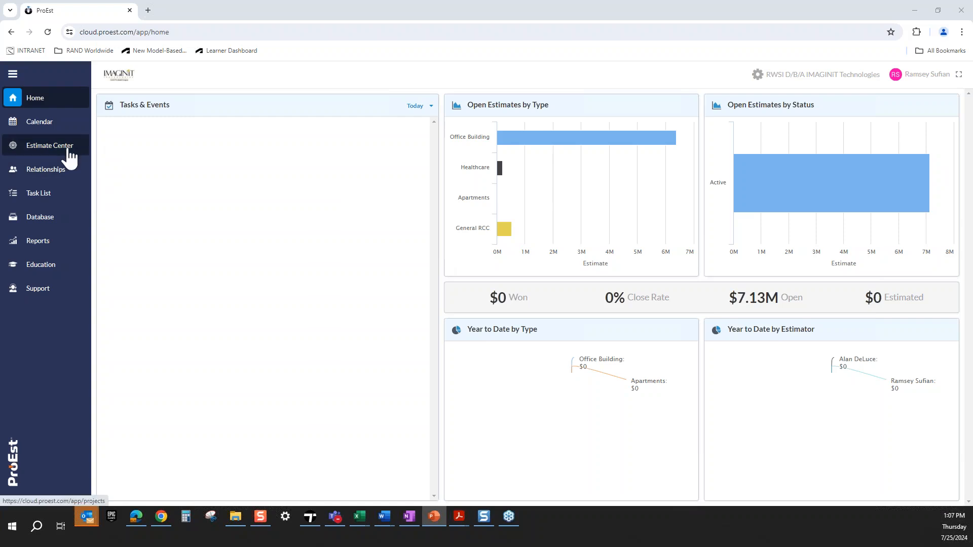
Open the cost database's items and expand the 03 CONCRETE division to view its subcategories
{"action": "left_click", "coordinate": [57, 226]}
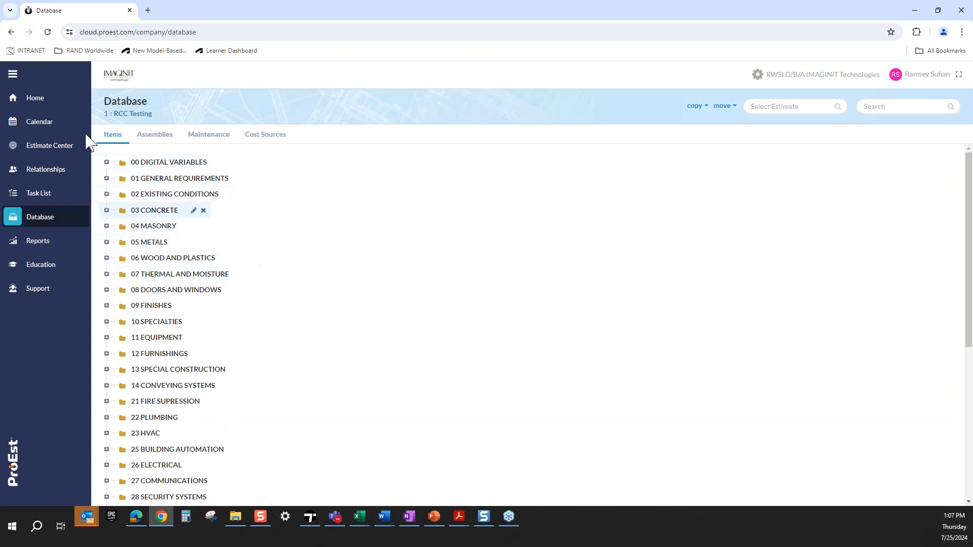
{"action": "left_click", "coordinate": [107, 209]}
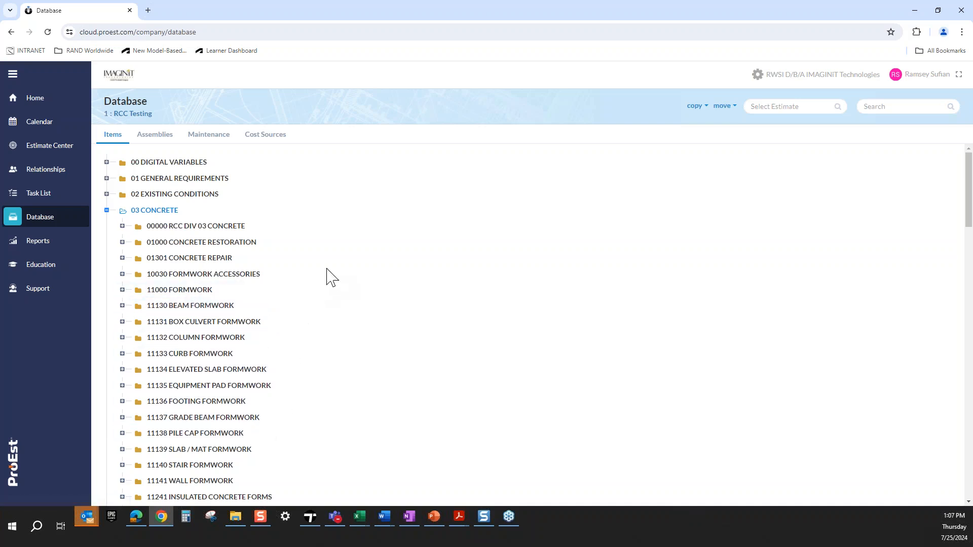
{"action": "left_click_drag", "start_coordinate": [969, 190], "coordinate": [938, 173]}
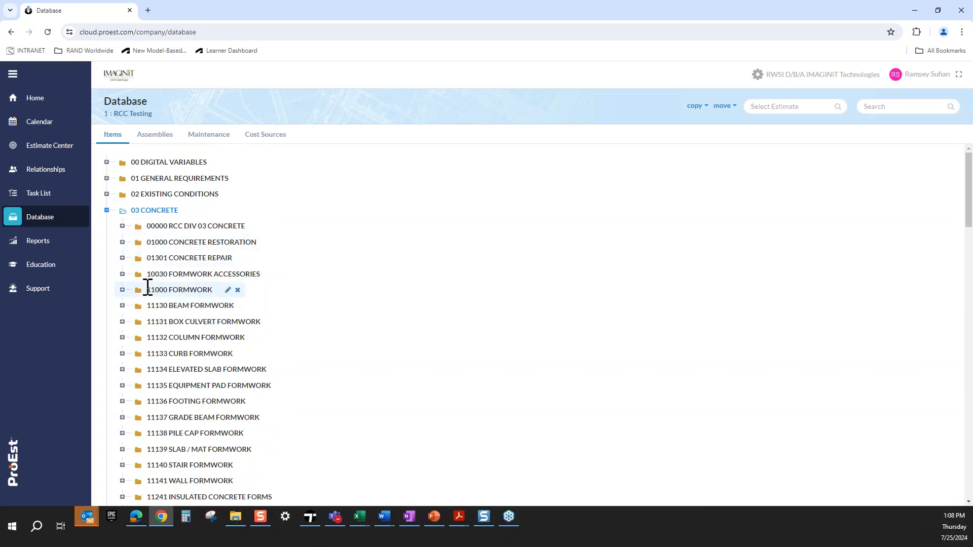
Expand the 11000 FORMWORK and 11130 BEAM FORMWORK categories and examine their items, units and unit costs
{"action": "left_click", "coordinate": [122, 290]}
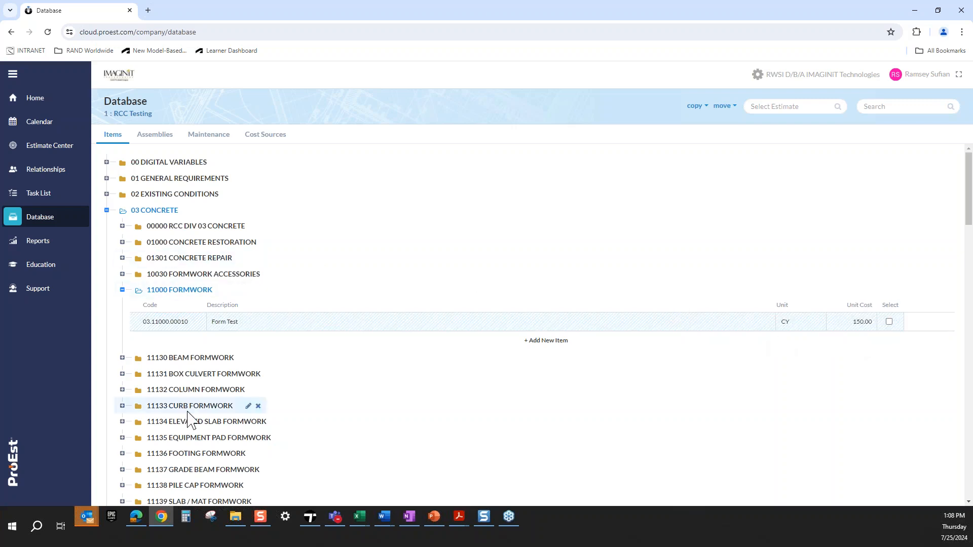
{"action": "left_click", "coordinate": [123, 357]}
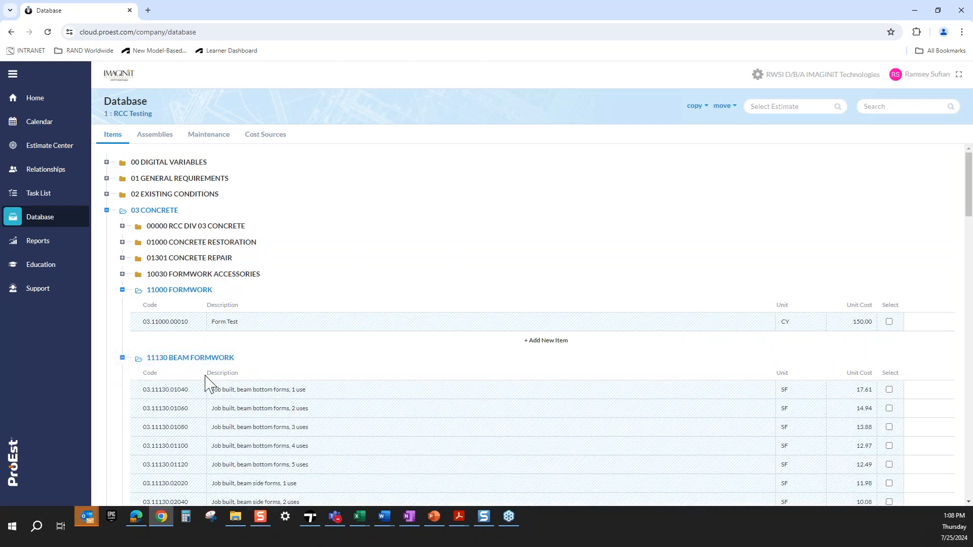
{"action": "left_click_drag", "start_coordinate": [970, 205], "coordinate": [971, 241]}
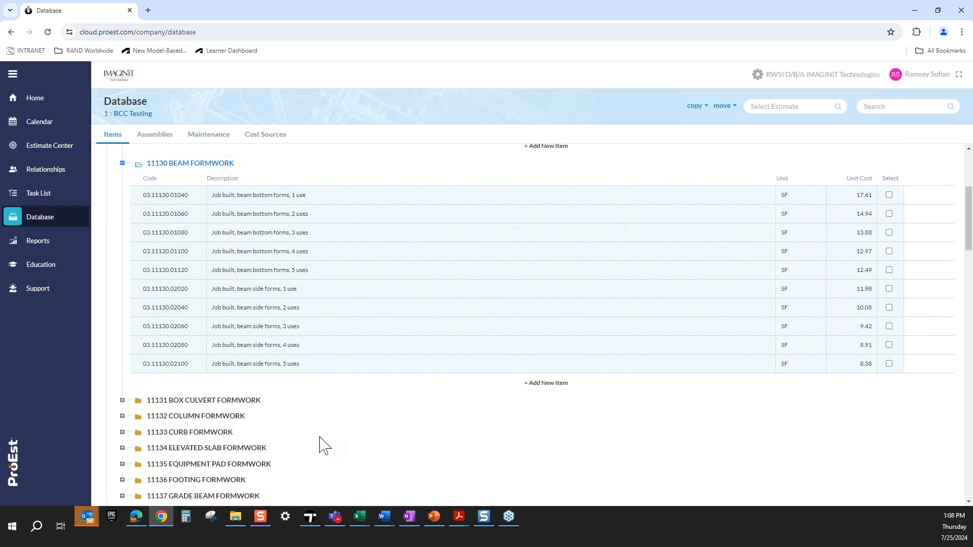
{"action": "left_click_drag", "start_coordinate": [969, 238], "coordinate": [961, 264]}
{"action": "scroll", "coordinate": [959, 261], "scroll_direction": "up", "scroll_amount": 10}
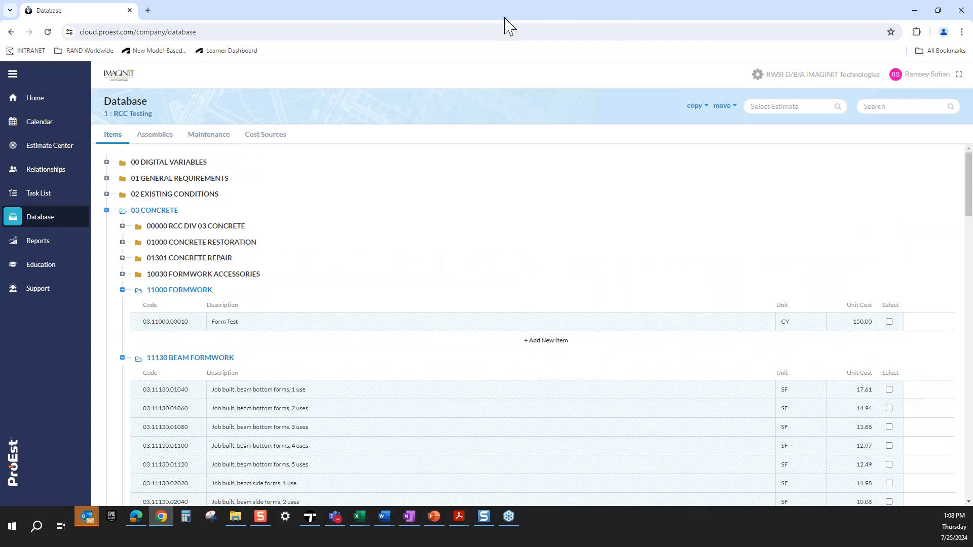
Expand 03 CONCRETE in the database assemblies and open the 4" Slab on Grade assembly for editing
{"action": "left_click", "coordinate": [156, 137]}
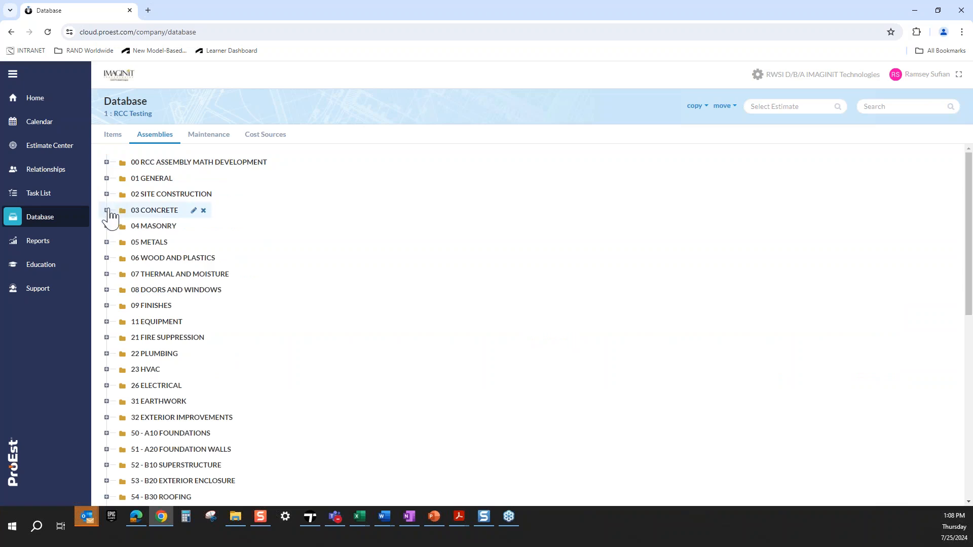
{"action": "left_click", "coordinate": [107, 210]}
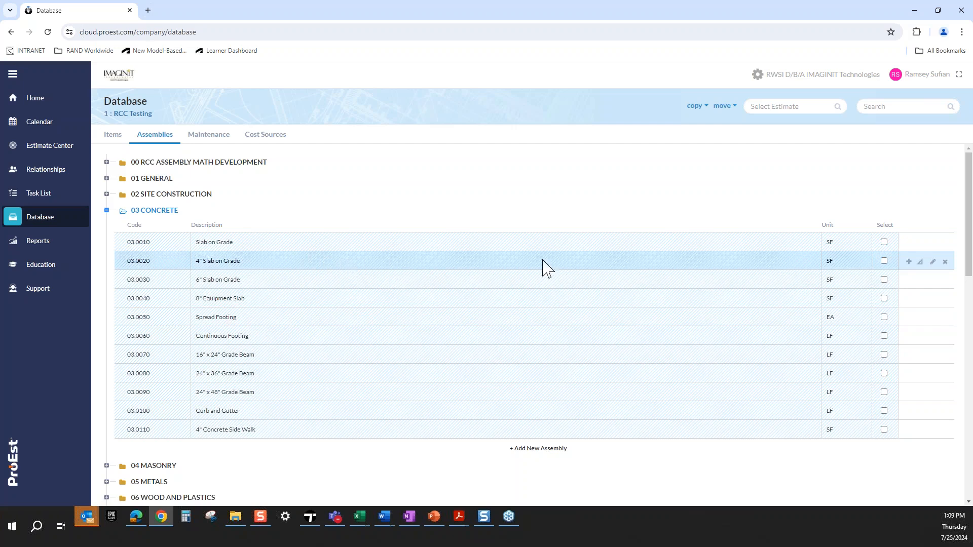
{"action": "left_click", "coordinate": [932, 262]}
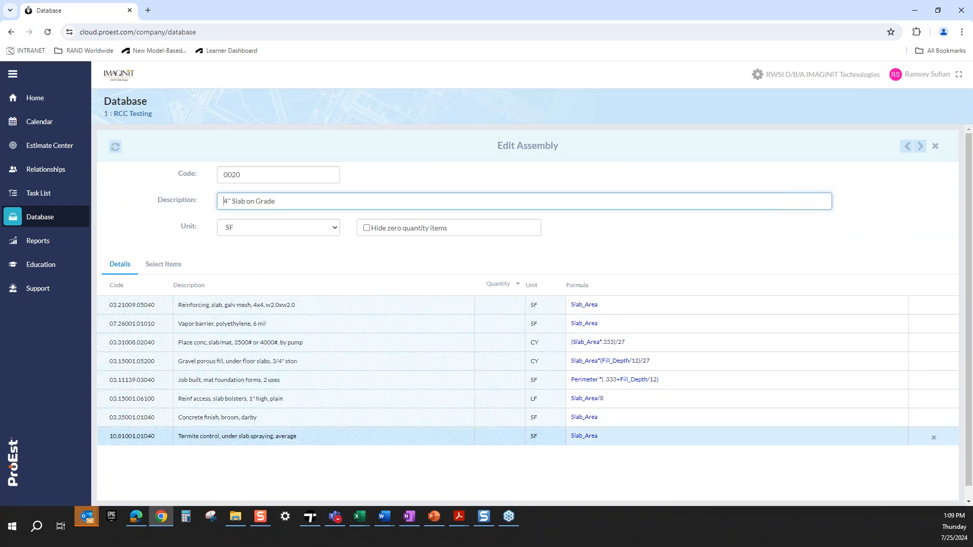
Browse the items selectable for the assembly under 03 CONCRETE, 01301 CONCRETE REPAIR, and return to the assembly's details
{"action": "left_click", "coordinate": [164, 264]}
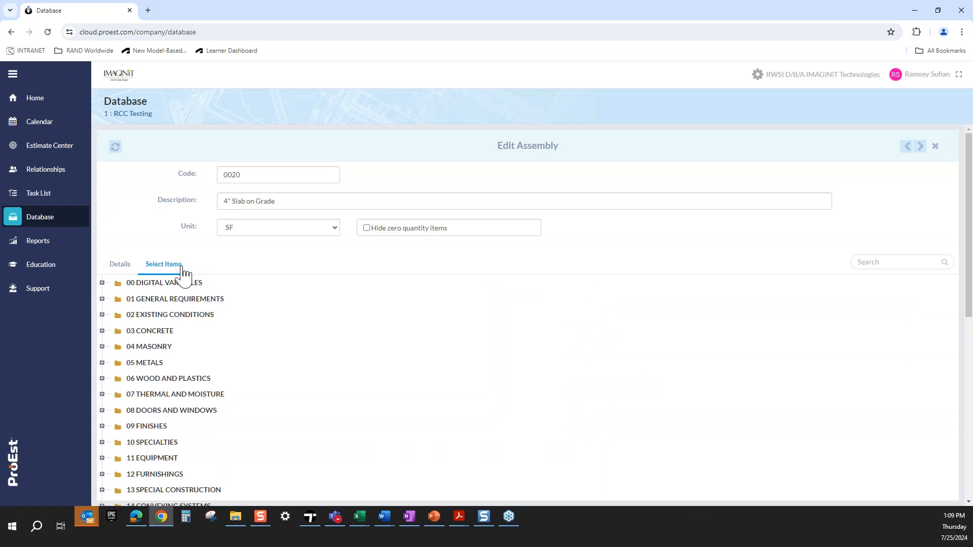
{"action": "left_click", "coordinate": [102, 331]}
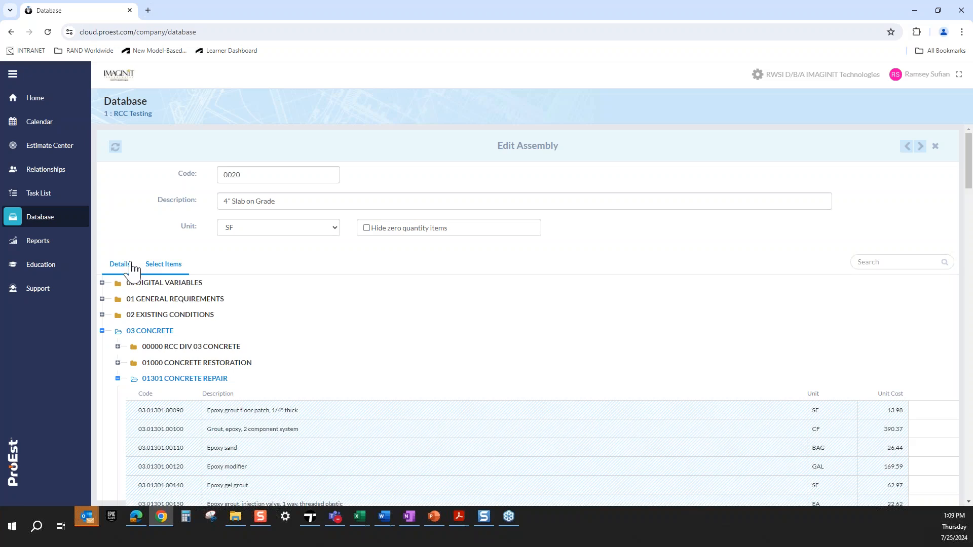
{"action": "left_click", "coordinate": [131, 266]}
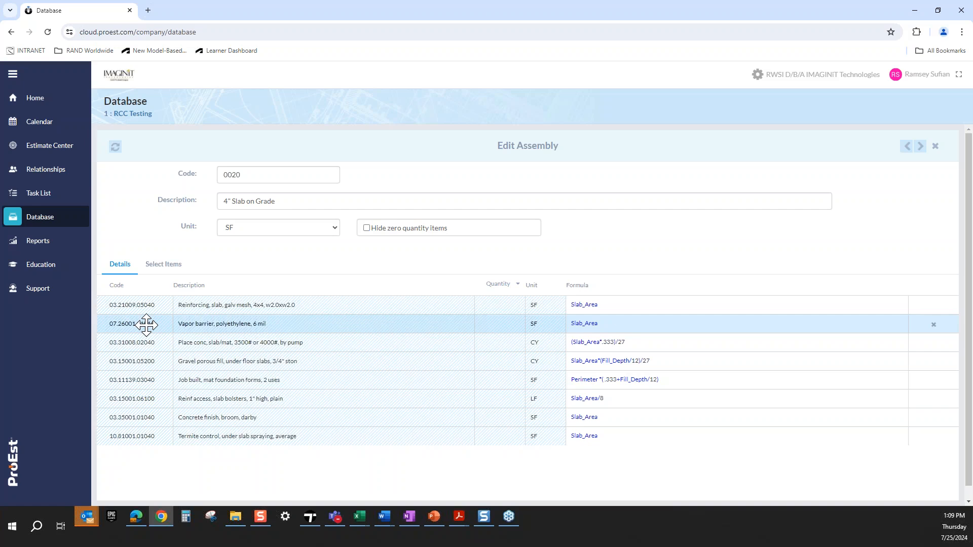
Browse the selectable 07 THERMAL AND MOISTURE items, review the assembly's item formulas and close the assembly editor
{"action": "left_click", "coordinate": [172, 273]}
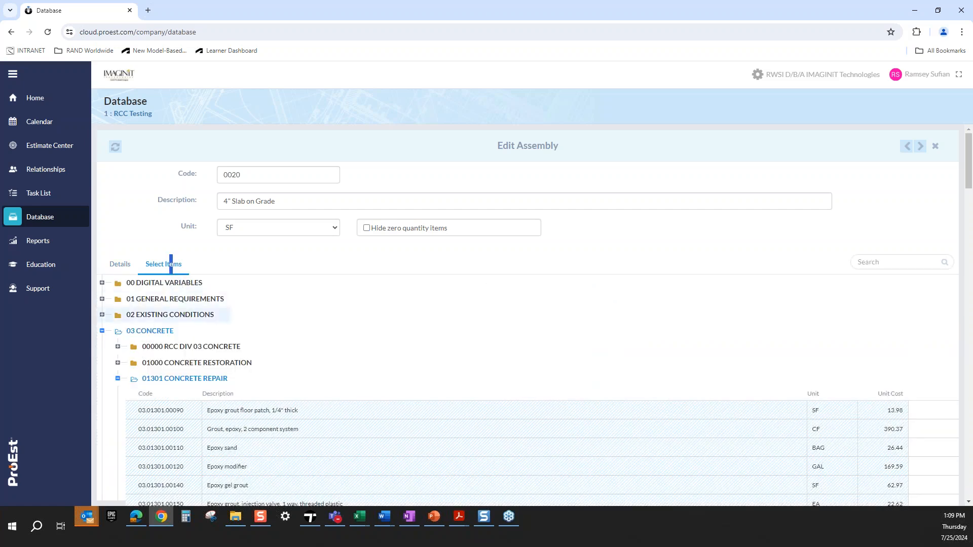
{"action": "left_click", "coordinate": [102, 331]}
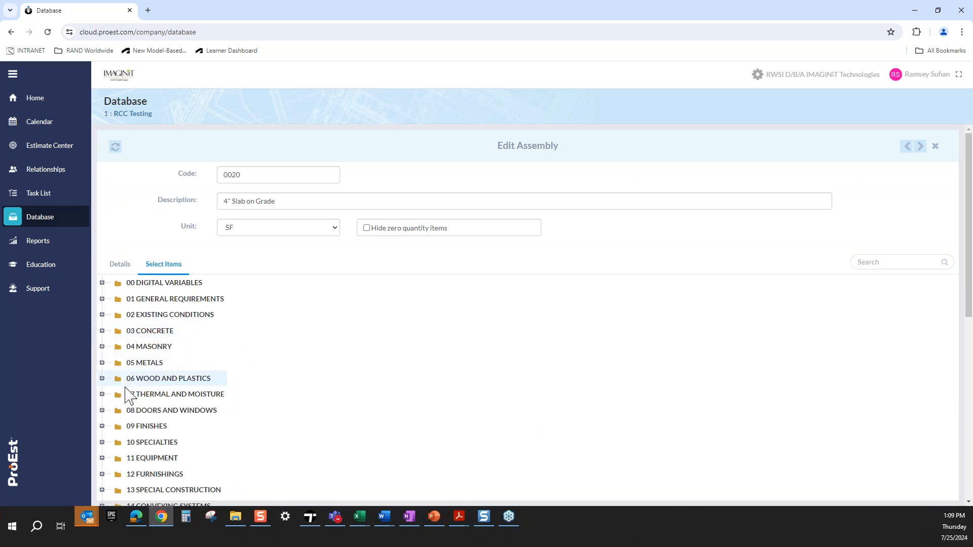
{"action": "left_click", "coordinate": [102, 395]}
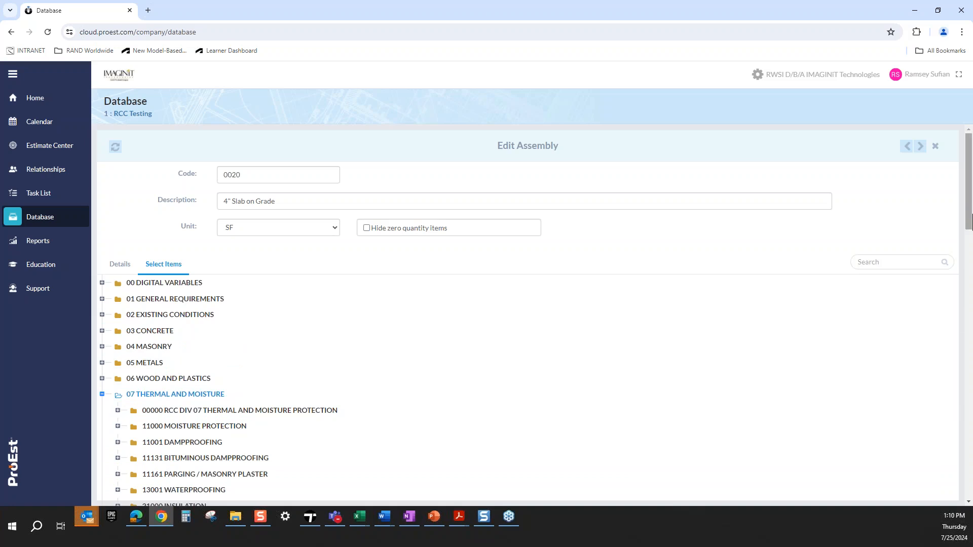
{"action": "scroll", "coordinate": [968, 314], "scroll_direction": "down", "scroll_amount": 4}
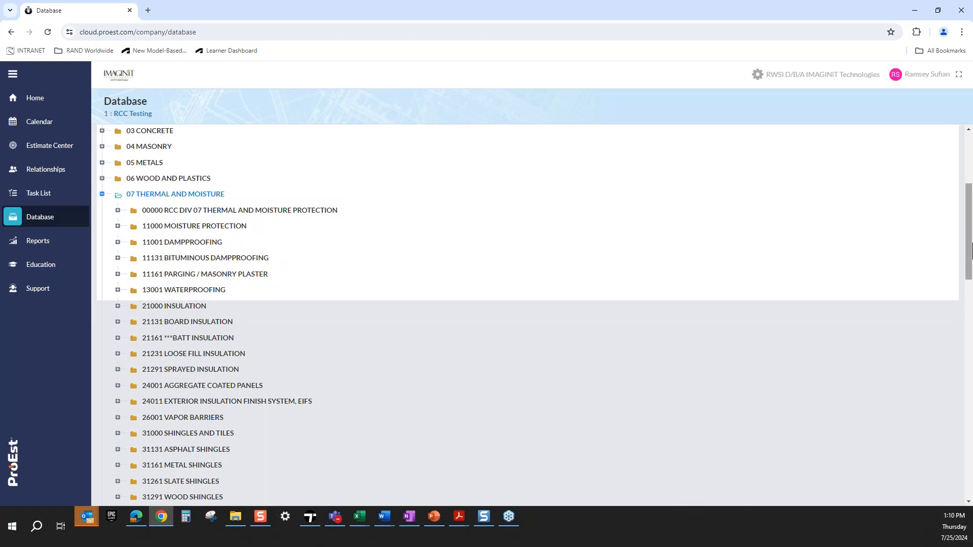
{"action": "scroll", "coordinate": [971, 251], "scroll_direction": "up", "scroll_amount": 4}
{"action": "left_click", "coordinate": [121, 265]}
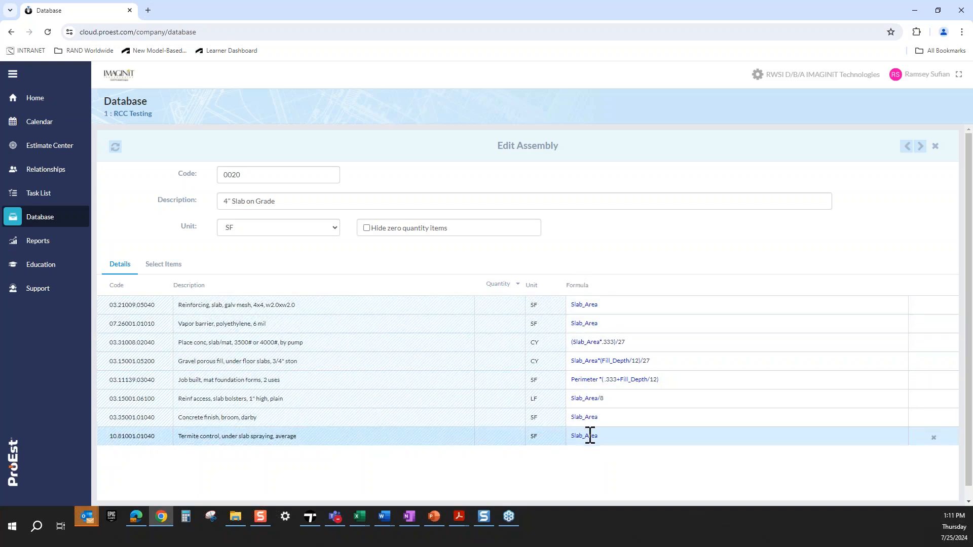
{"action": "left_click", "coordinate": [937, 147]}
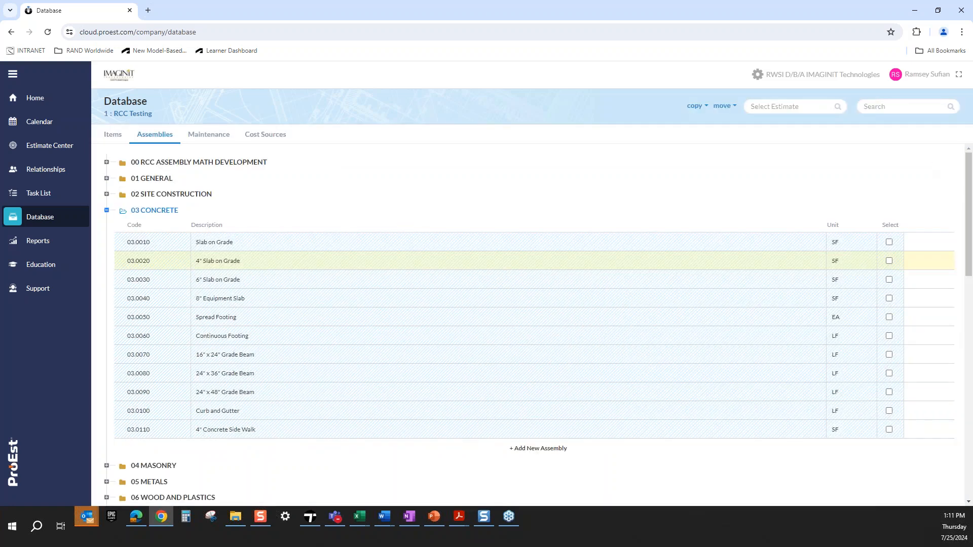
Examine the row actions offered for the 11130 BEAM FORMWORK items and for the 4" Slab on Grade assembly
{"action": "mouse_move", "coordinate": [933, 317]}
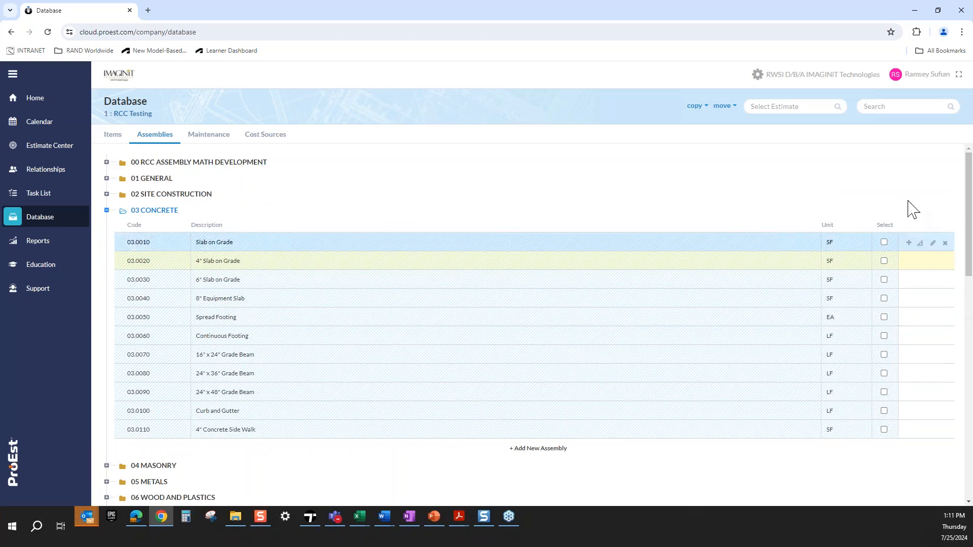
{"action": "left_click", "coordinate": [114, 140]}
{"action": "mouse_move", "coordinate": [918, 418]}
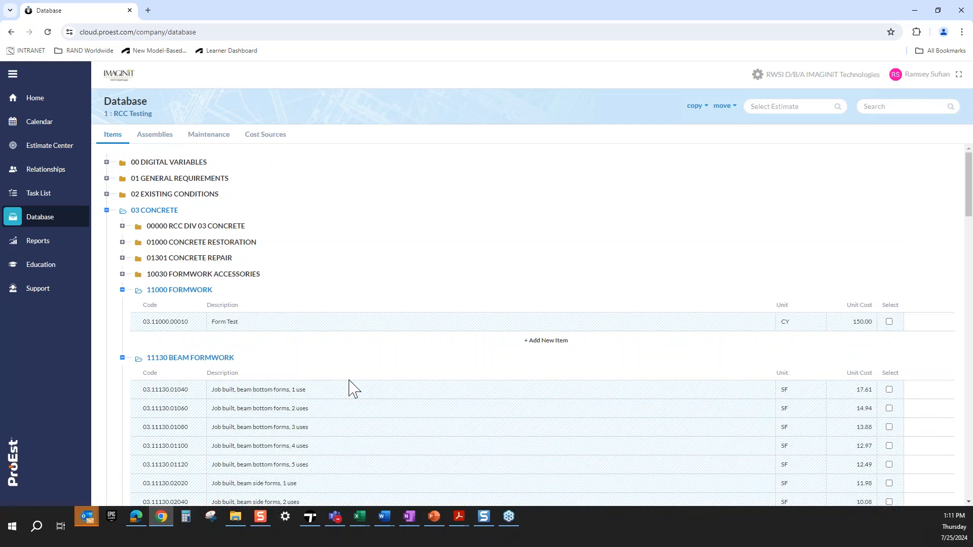
{"action": "mouse_move", "coordinate": [857, 395]}
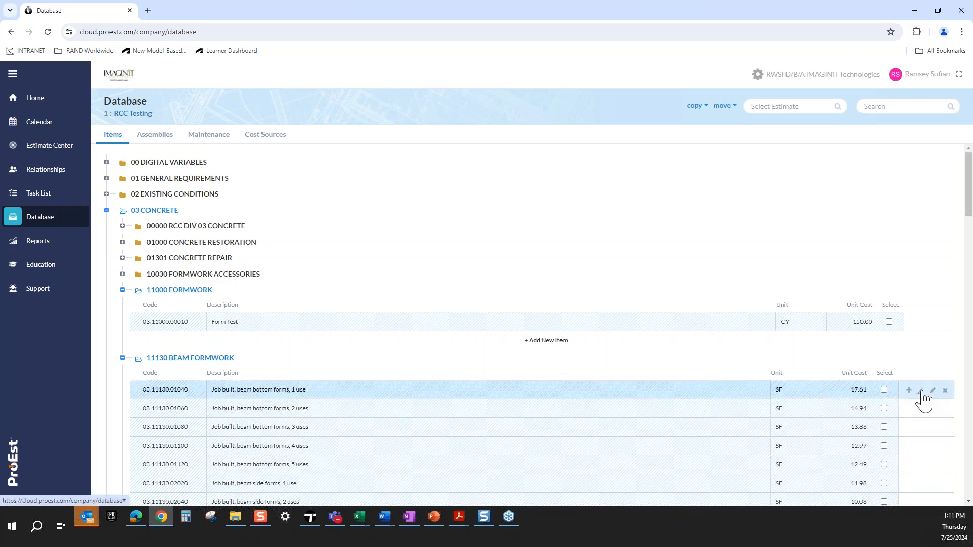
{"action": "left_click", "coordinate": [158, 139]}
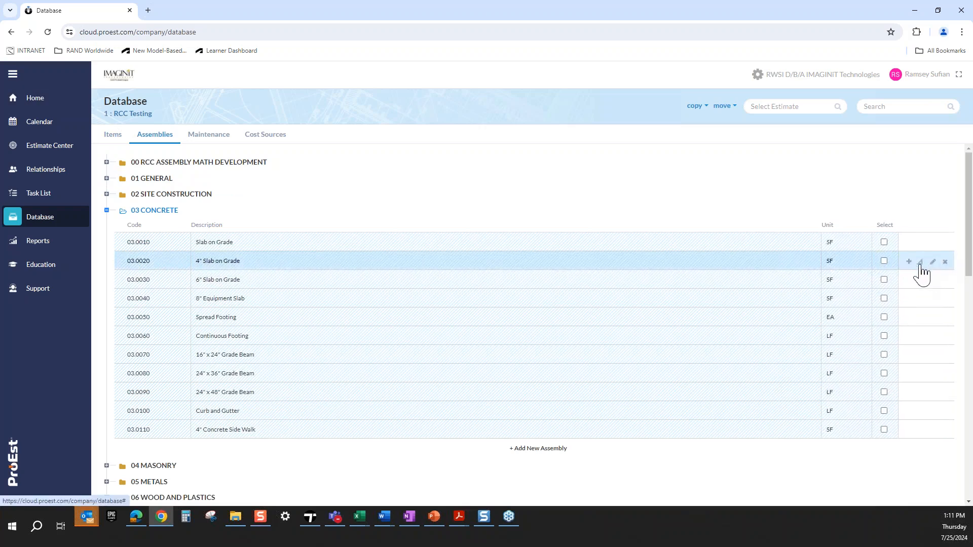
{"action": "left_click", "coordinate": [921, 263]}
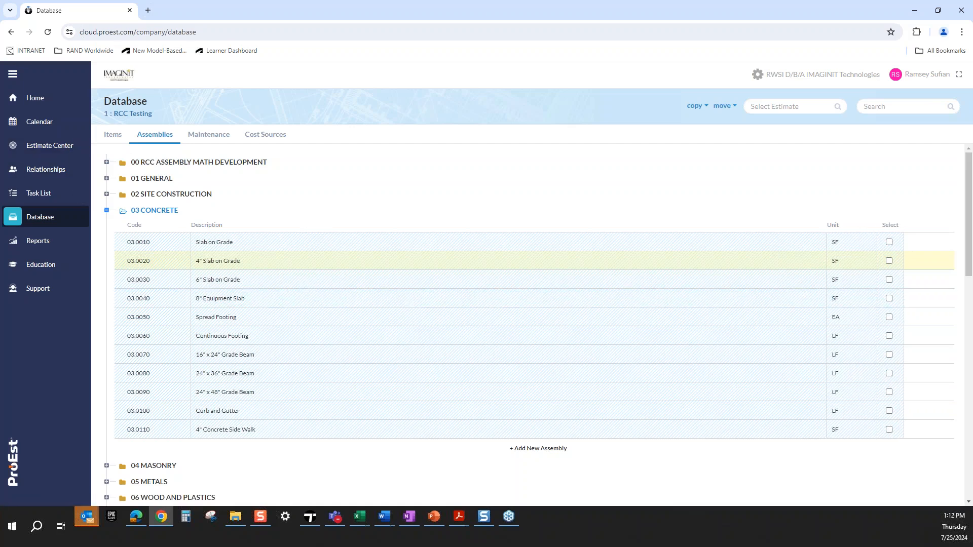
Open the RCC Testing estimate from the Estimate Center
{"action": "key", "text": "alt+Tab"}
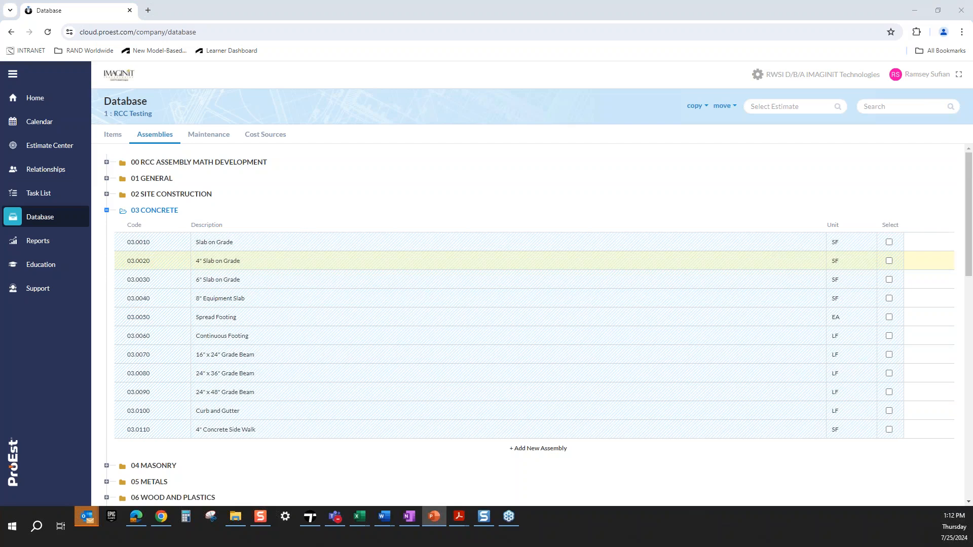
{"action": "left_click", "coordinate": [64, 151]}
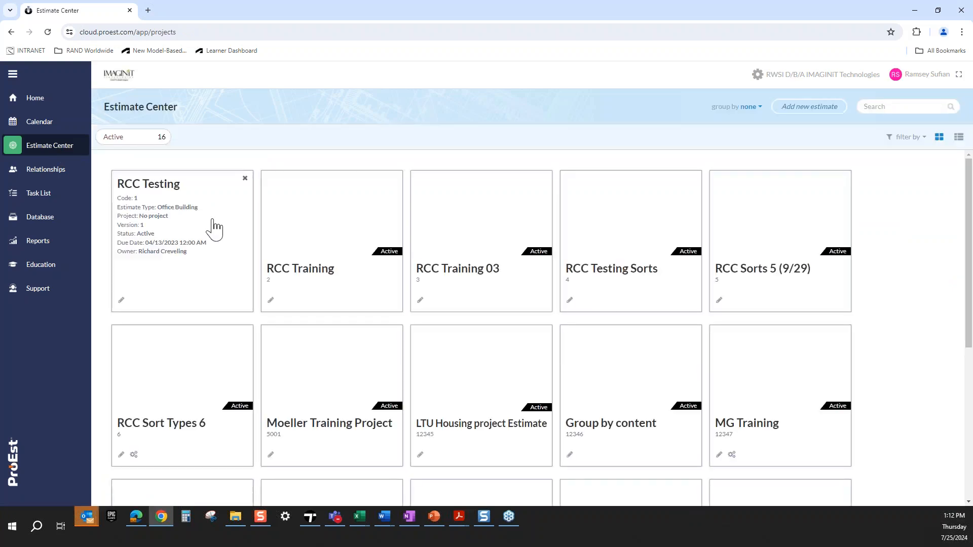
{"action": "left_click", "coordinate": [215, 228]}
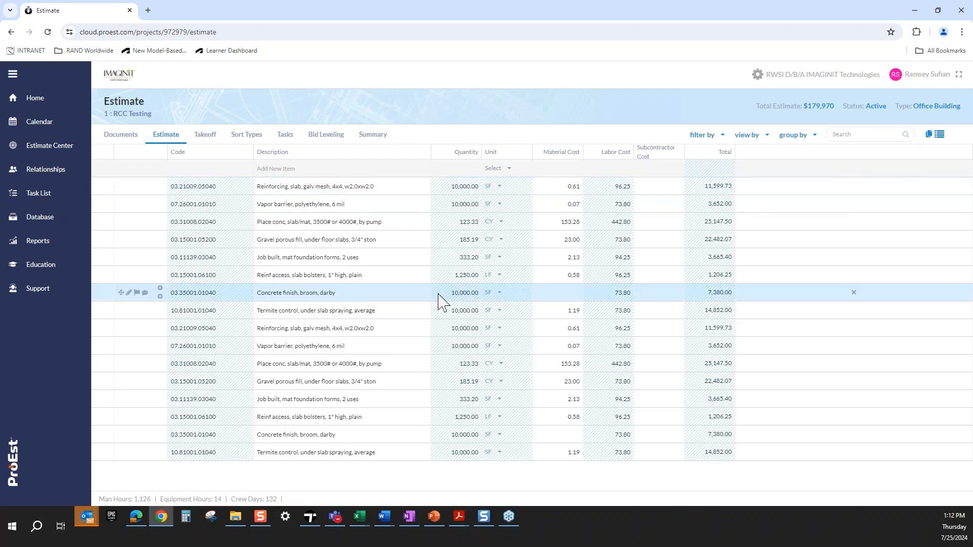
Search for "Concrete" as a new estimate item and choose the 4" Concrete Block Wall assembly
{"action": "left_click", "coordinate": [296, 167]}
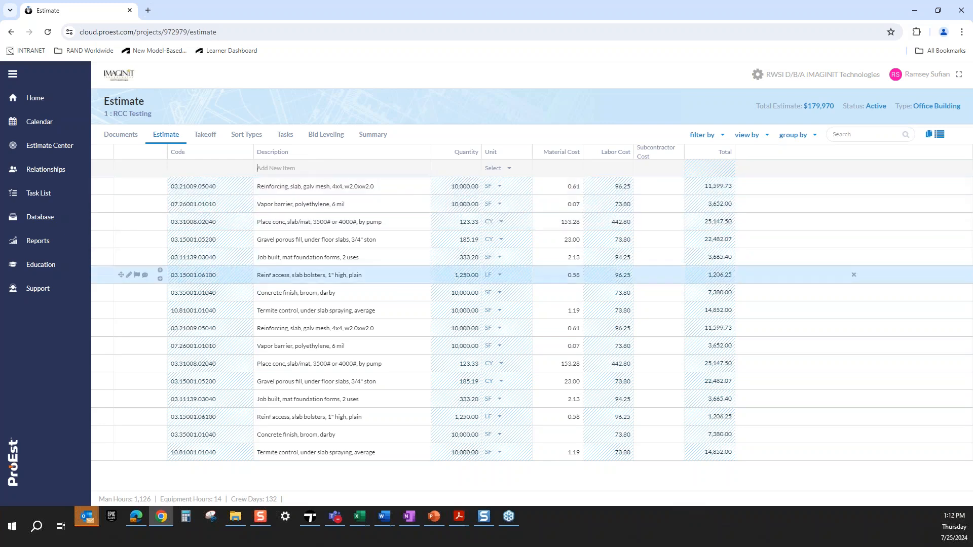
{"action": "left_click", "coordinate": [348, 167]}
{"action": "type", "text": "Co"}
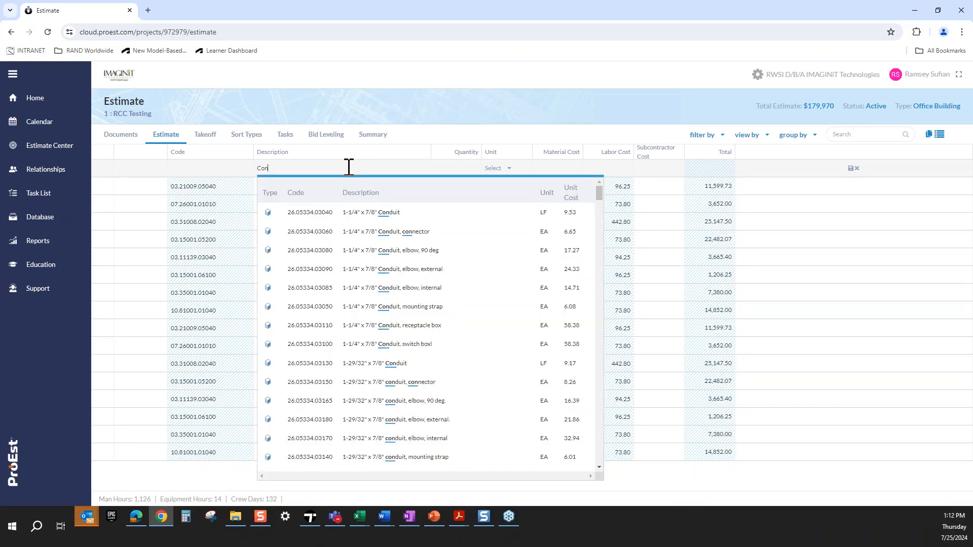
{"action": "type", "text": "nd"}
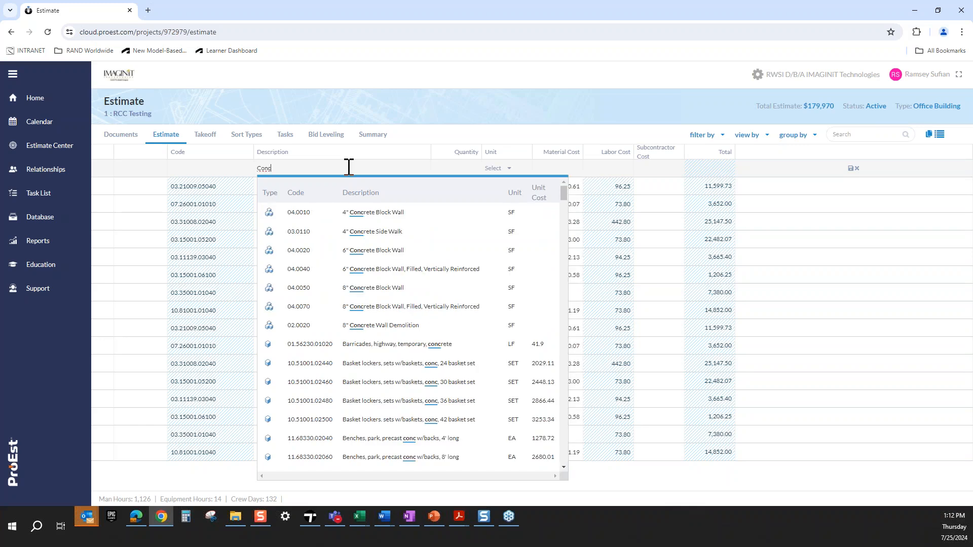
{"action": "type", "text": "re"}
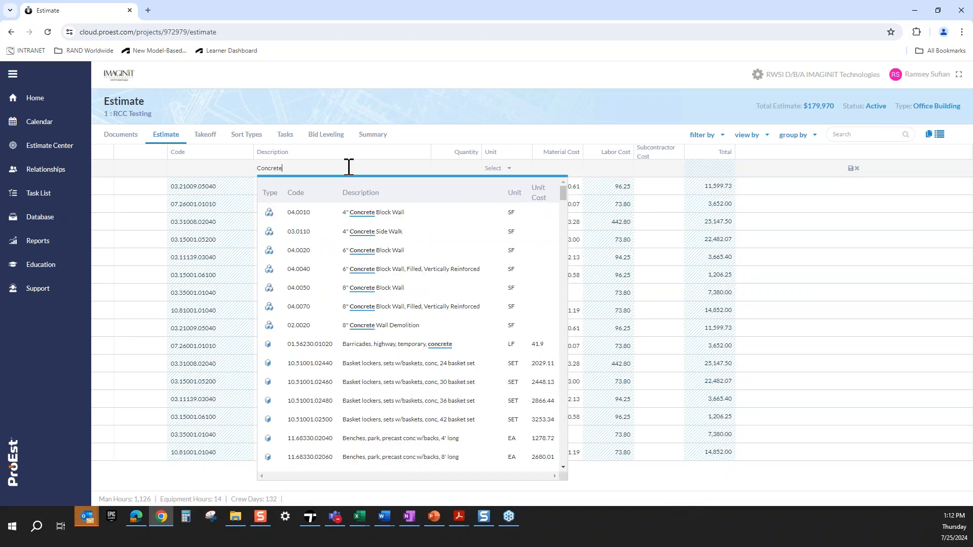
{"action": "type", "text": "te"}
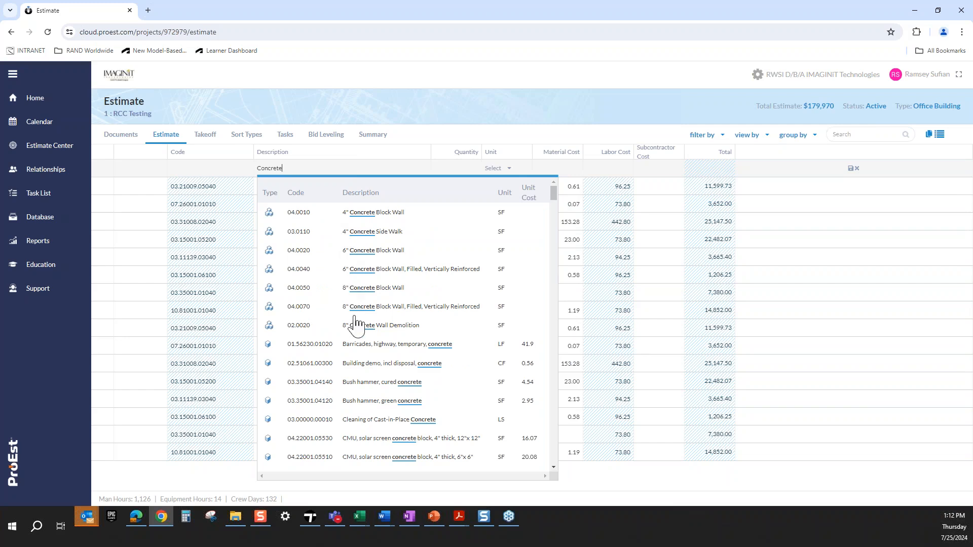
{"action": "left_click", "coordinate": [376, 213]}
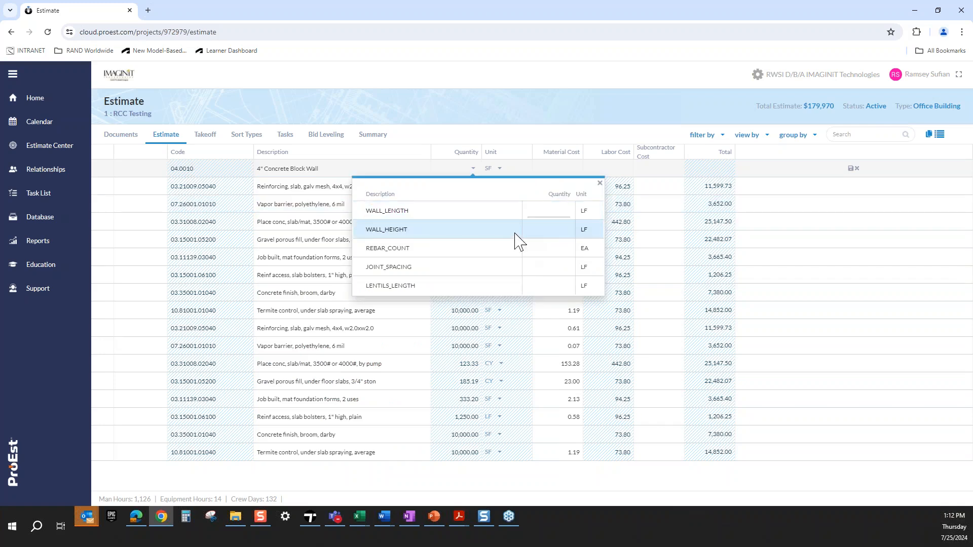
Add the block wall with length 100, height 10, rebar count 8, joint spacing 10 and LENTILS_LENGTH 10
{"action": "left_click", "coordinate": [565, 211]}
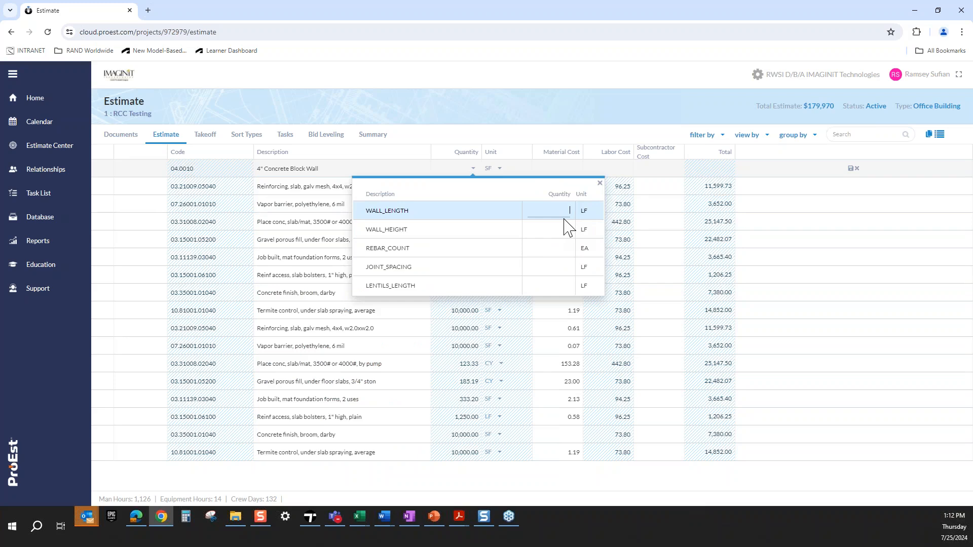
{"action": "type", "text": "100"}
{"action": "left_click", "coordinate": [564, 229]}
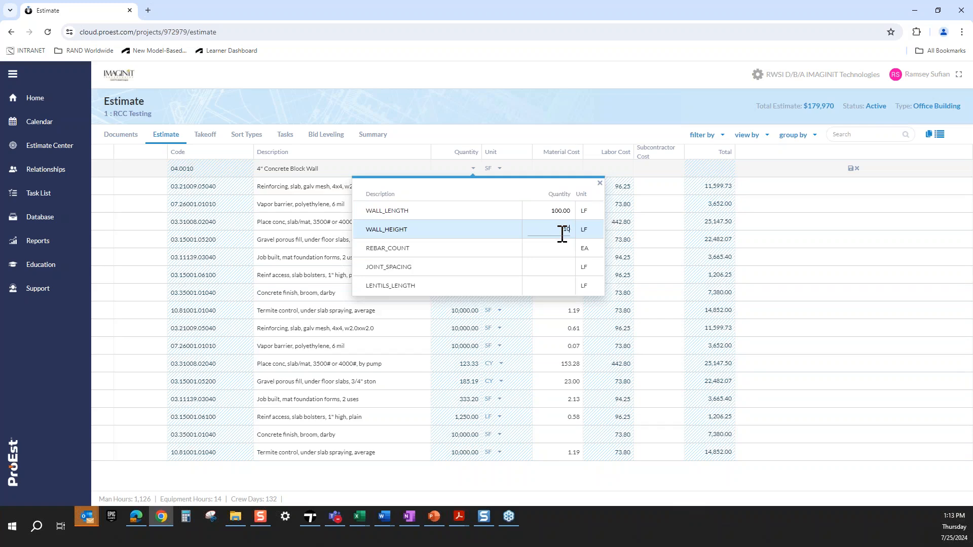
{"action": "key", "text": "Tab"}
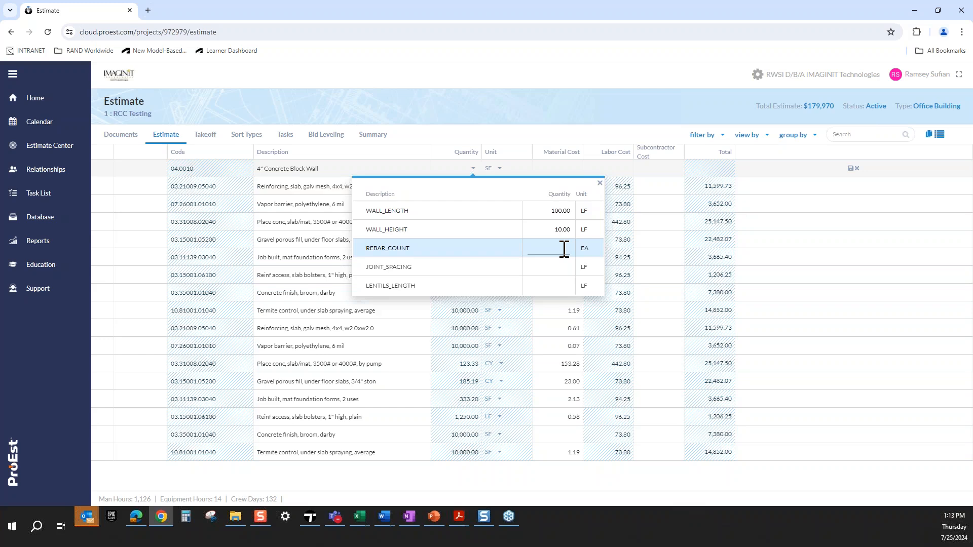
{"action": "key", "text": "Tab"}
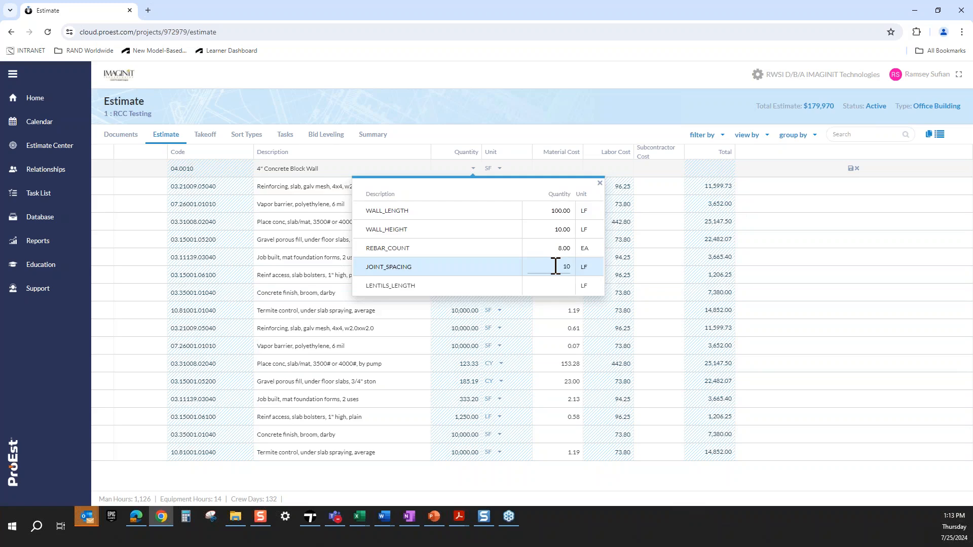
{"action": "left_click", "coordinate": [561, 282]}
{"action": "type", "text": "10"}
{"action": "key", "text": "Return"}
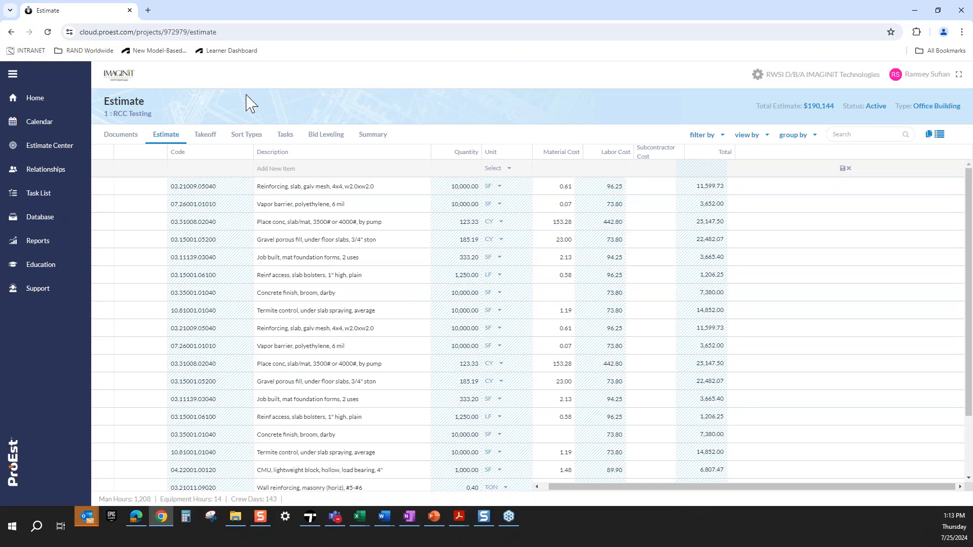
{"action": "left_click", "coordinate": [292, 168]}
Open the project's takeoff drawings and define a new takeoff named Concrete slab, measured in SF
{"action": "left_click", "coordinate": [205, 135]}
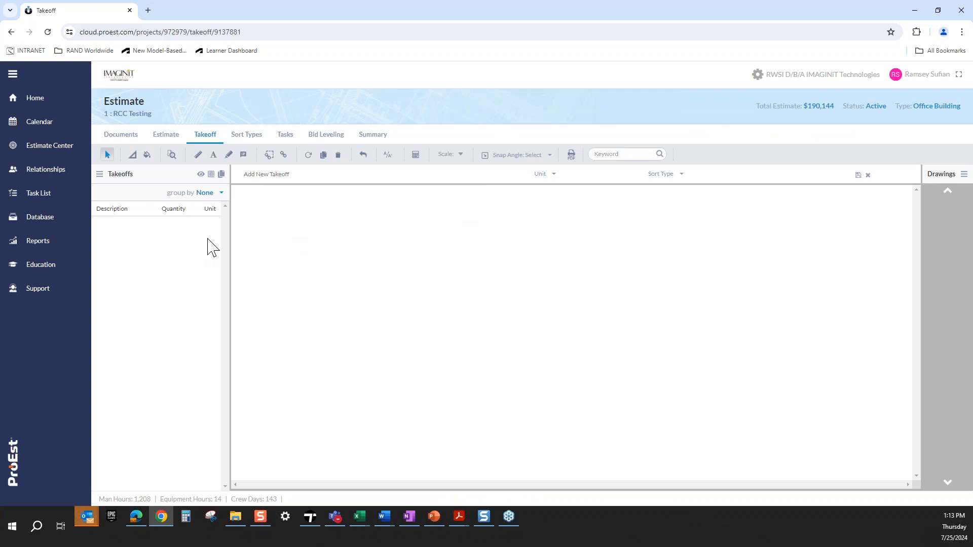
{"action": "left_click", "coordinate": [291, 173]}
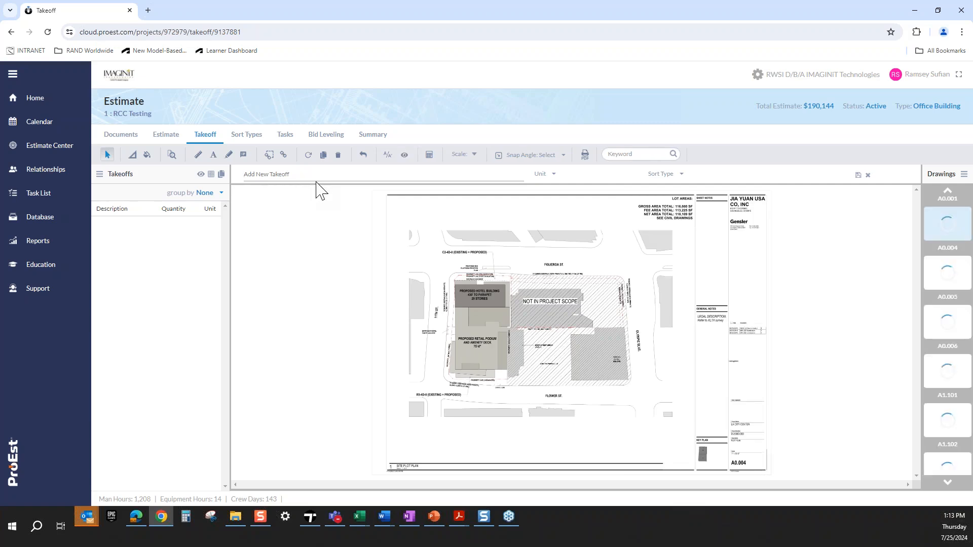
{"action": "type", "text": "Co"}
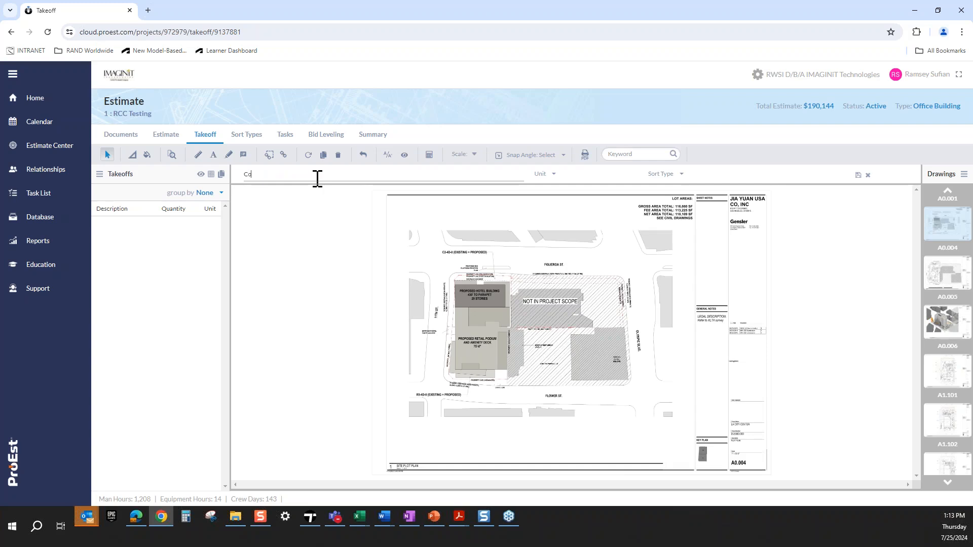
{"action": "type", "text": "ncrete slab"}
{"action": "left_click", "coordinate": [553, 177]}
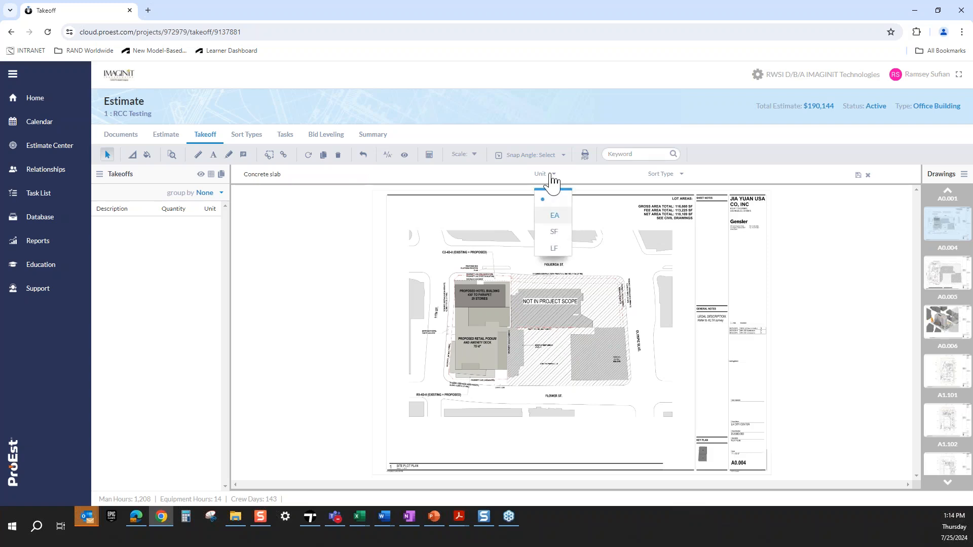
{"action": "left_click", "coordinate": [554, 232]}
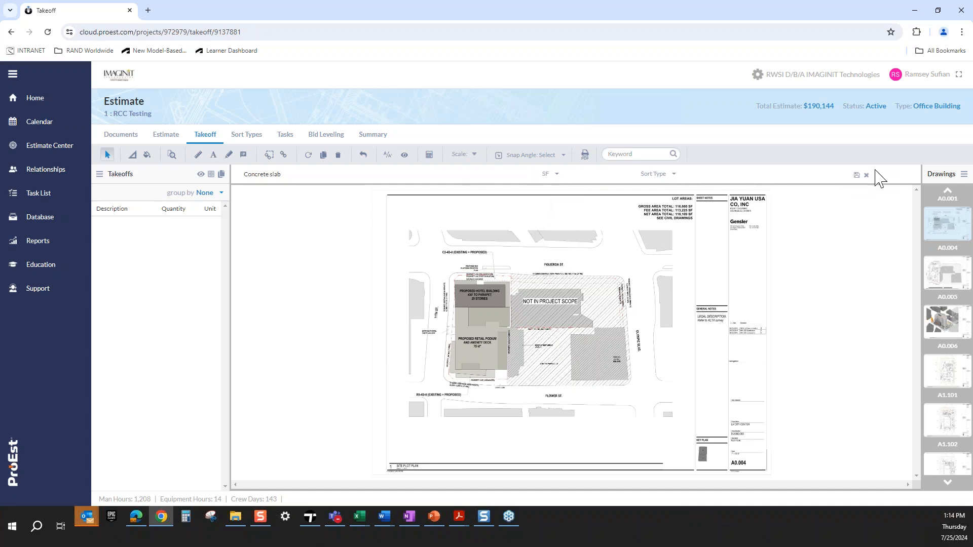
{"action": "left_click", "coordinate": [856, 177]}
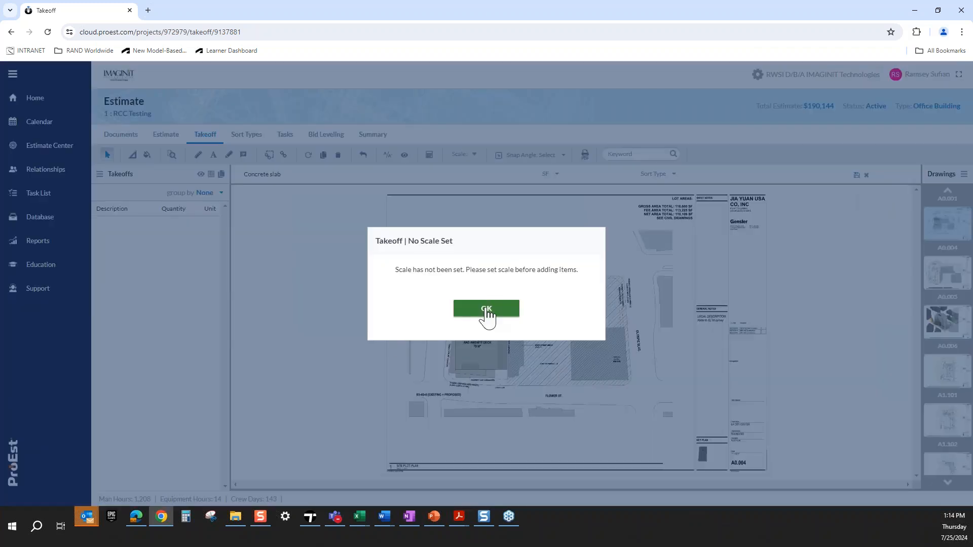
{"action": "left_click", "coordinate": [487, 309]}
Check the scale noted in the A0.004 title block and set that drawing's imperial scale to 1/30
{"action": "left_click", "coordinate": [462, 155]}
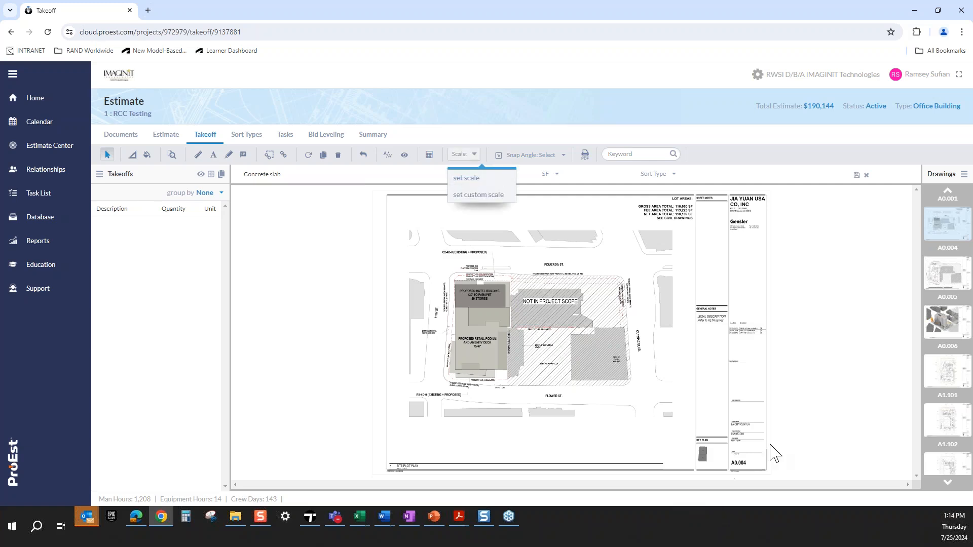
{"action": "mouse_move", "coordinate": [718, 437]}
{"action": "left_mouse_down"}
{"action": "mouse_move", "coordinate": [752, 473]}
{"action": "mouse_move", "coordinate": [780, 473]}
{"action": "left_mouse_up"}
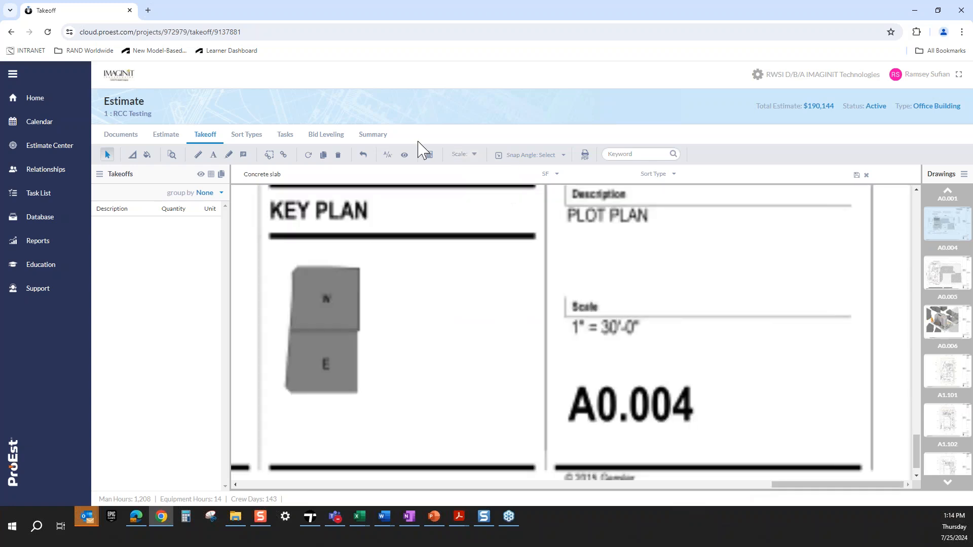
{"action": "left_click", "coordinate": [455, 159]}
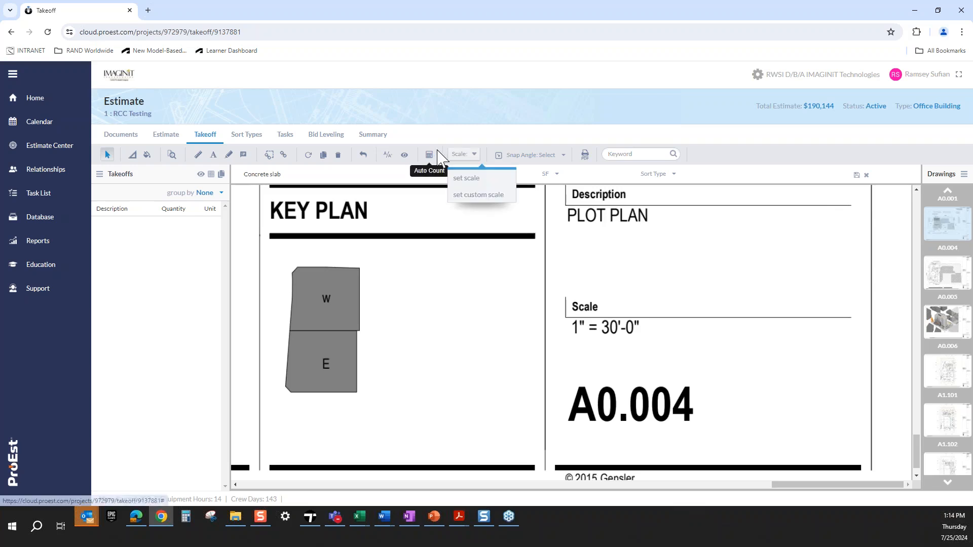
{"action": "left_click", "coordinate": [468, 180]}
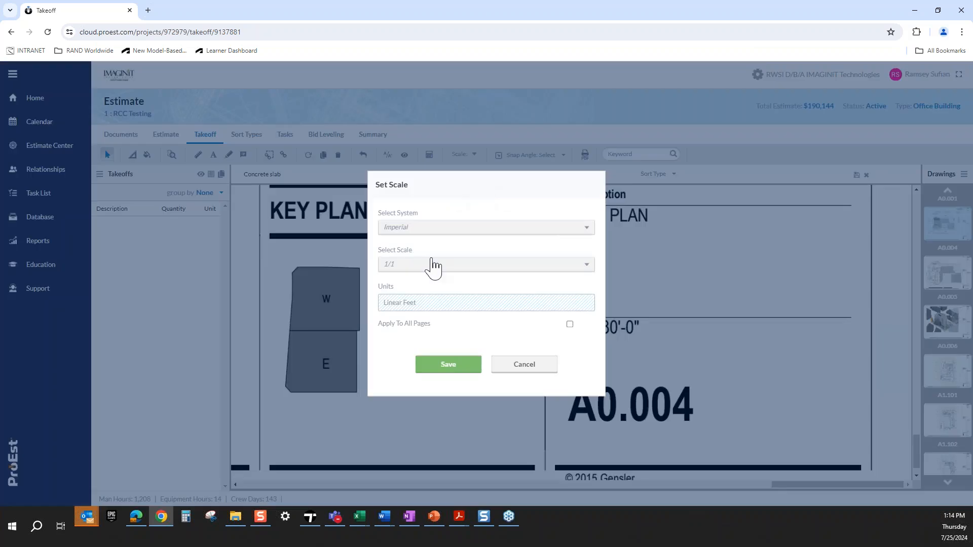
{"action": "left_click", "coordinate": [465, 264]}
{"action": "left_click_drag", "start_coordinate": [588, 309], "coordinate": [590, 350]}
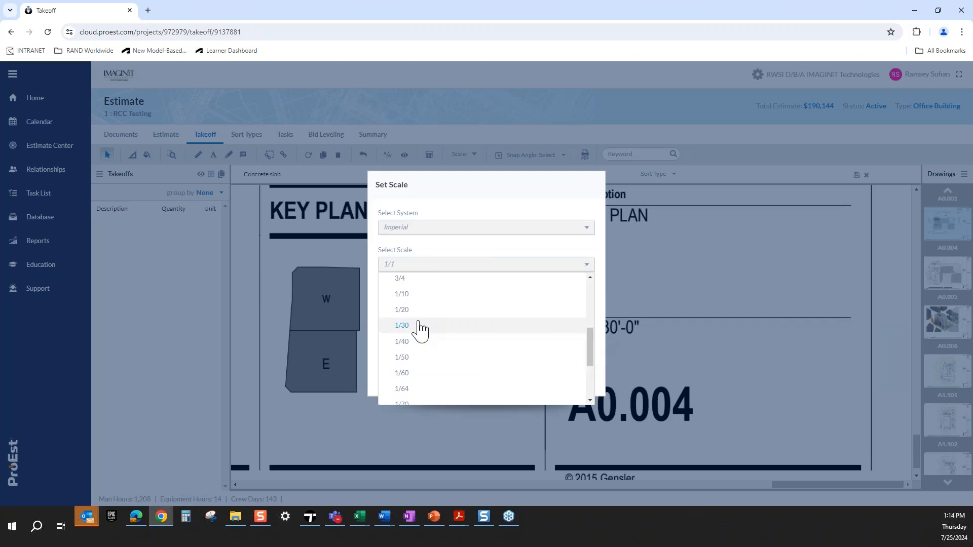
{"action": "left_click", "coordinate": [426, 325]}
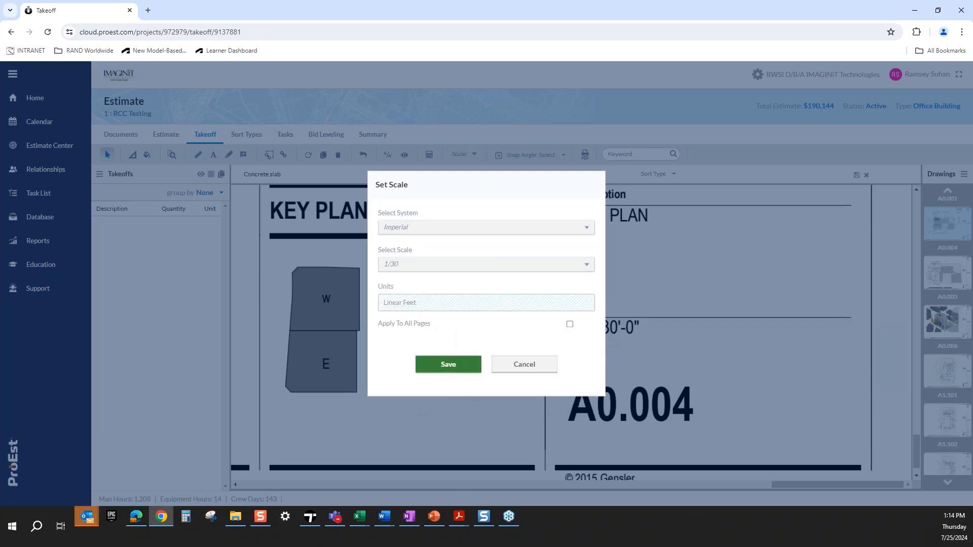
{"action": "left_click", "coordinate": [448, 364]}
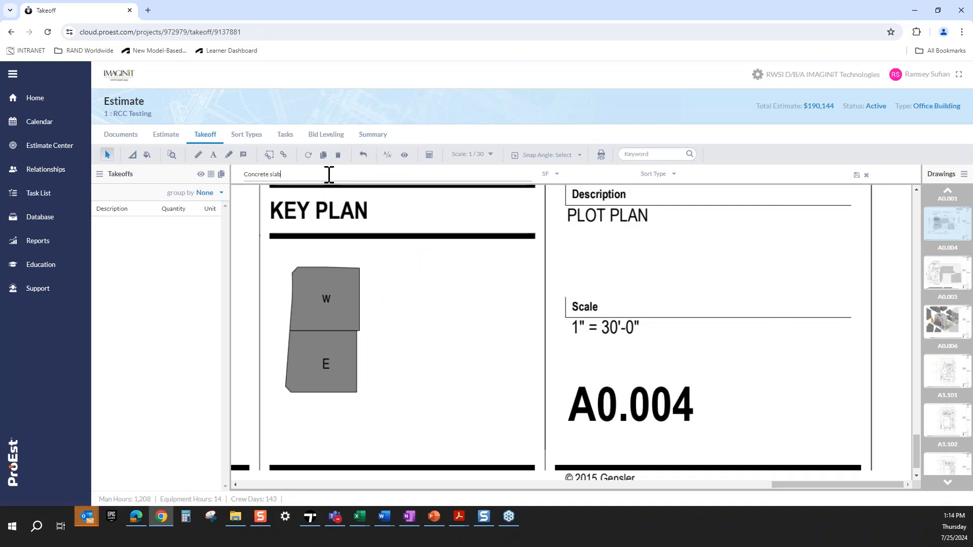
Save the Concrete slab takeoff and bring the whole A0.004 plot plan back into view
{"action": "left_click", "coordinate": [857, 175]}
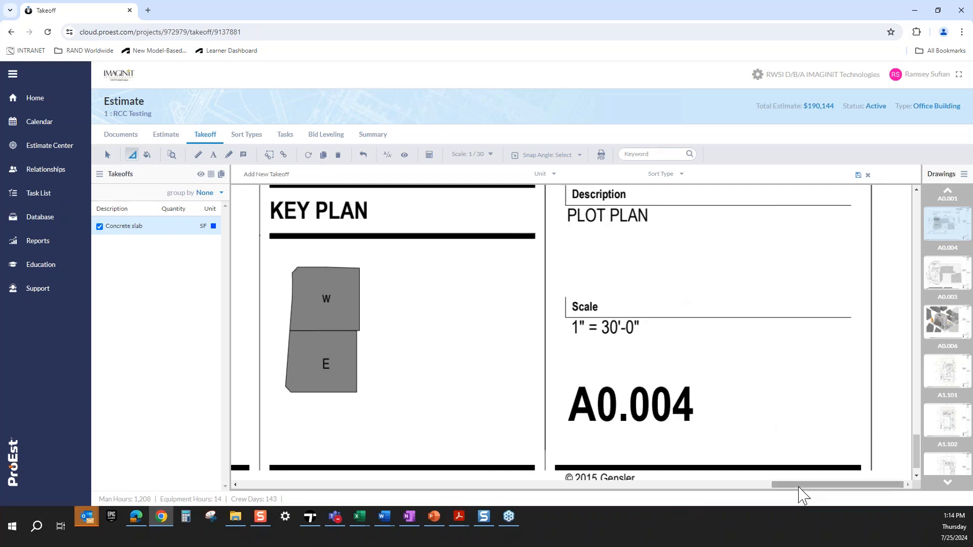
{"action": "mouse_move", "coordinate": [799, 486]}
{"action": "left_mouse_down"}
{"action": "mouse_move", "coordinate": [566, 487]}
{"action": "mouse_move", "coordinate": [610, 490]}
{"action": "left_mouse_up"}
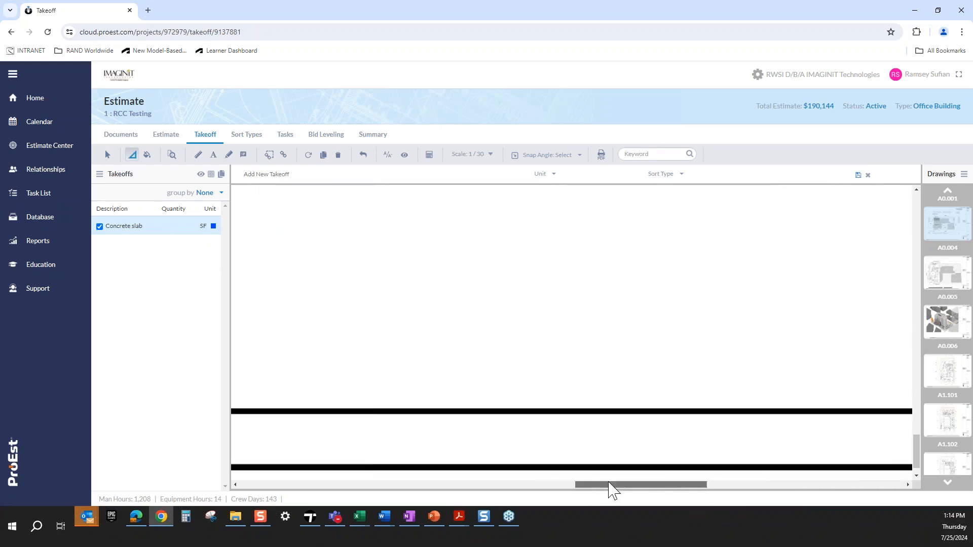
{"action": "left_click", "coordinate": [949, 258]}
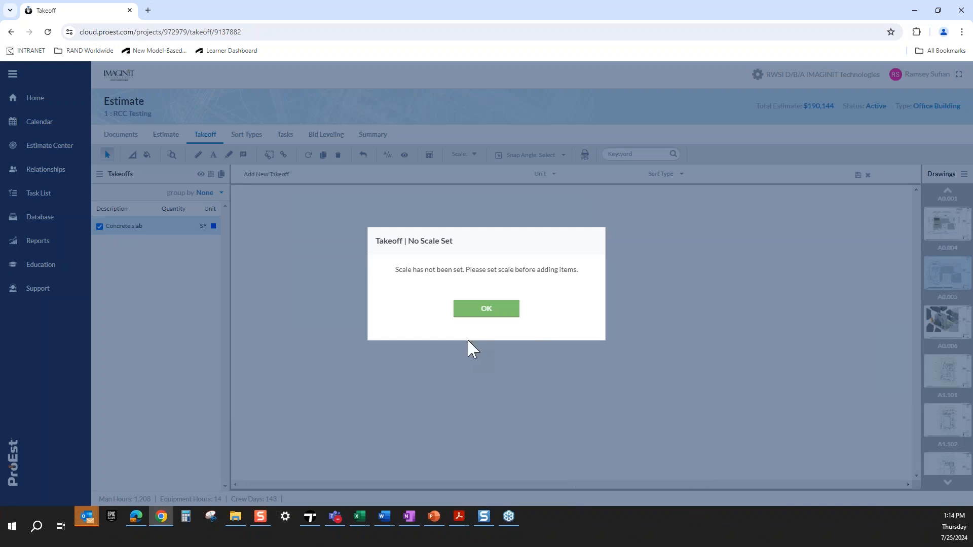
{"action": "left_click", "coordinate": [487, 309]}
{"action": "left_click", "coordinate": [947, 228]}
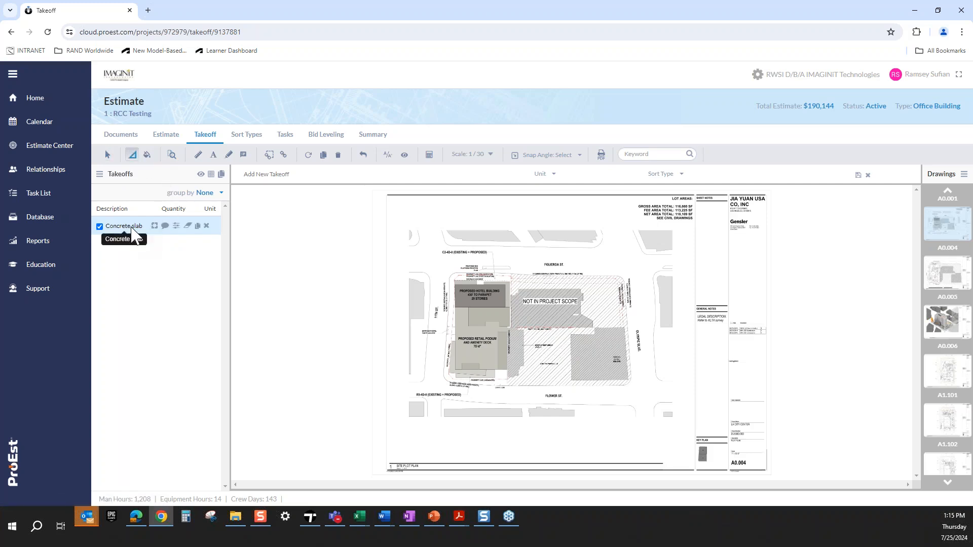
Measure the Concrete slab takeoff over the proposed hotel building on the plot plan, about 11,607 SF
{"action": "left_click", "coordinate": [132, 155]}
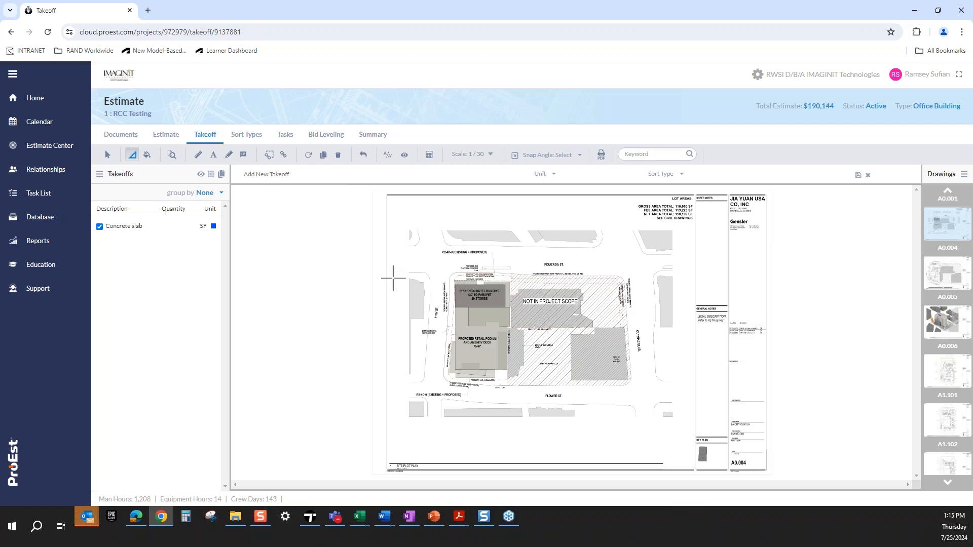
{"action": "left_click", "coordinate": [144, 227]}
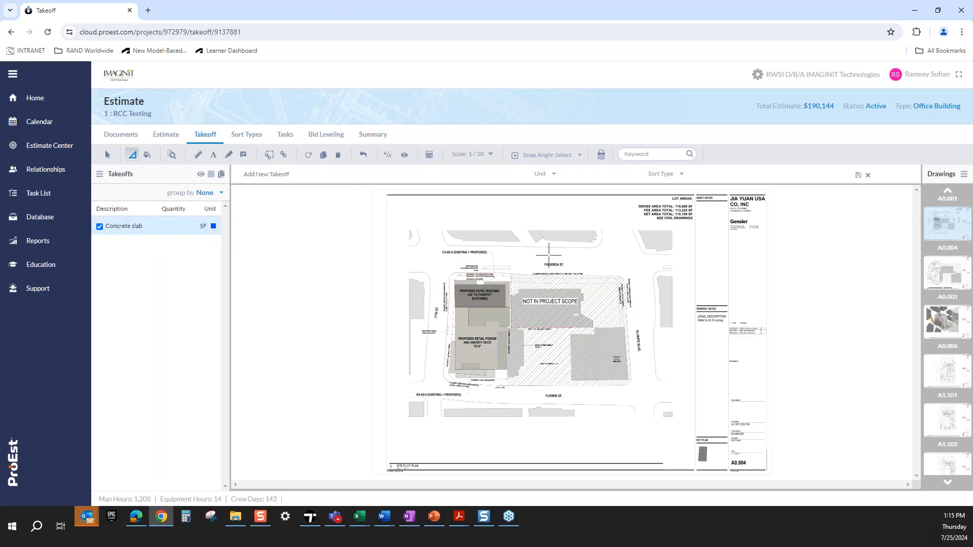
{"action": "left_click", "coordinate": [452, 280]}
{"action": "left_click", "coordinate": [505, 286]}
{"action": "left_click", "coordinate": [506, 307]}
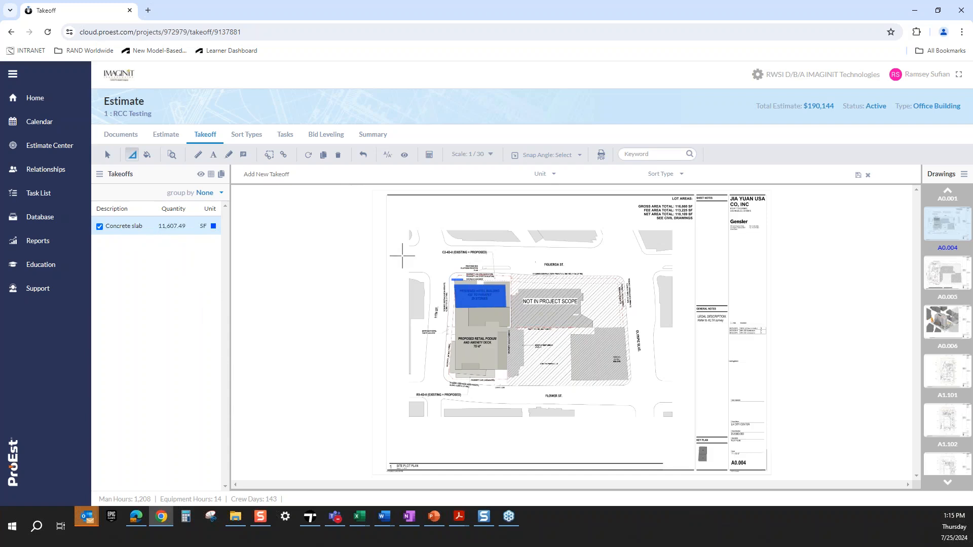
Return to the estimate and give the Concrete slab line a material cost of 3 and a labor cost of 10
{"action": "left_click", "coordinate": [172, 142]}
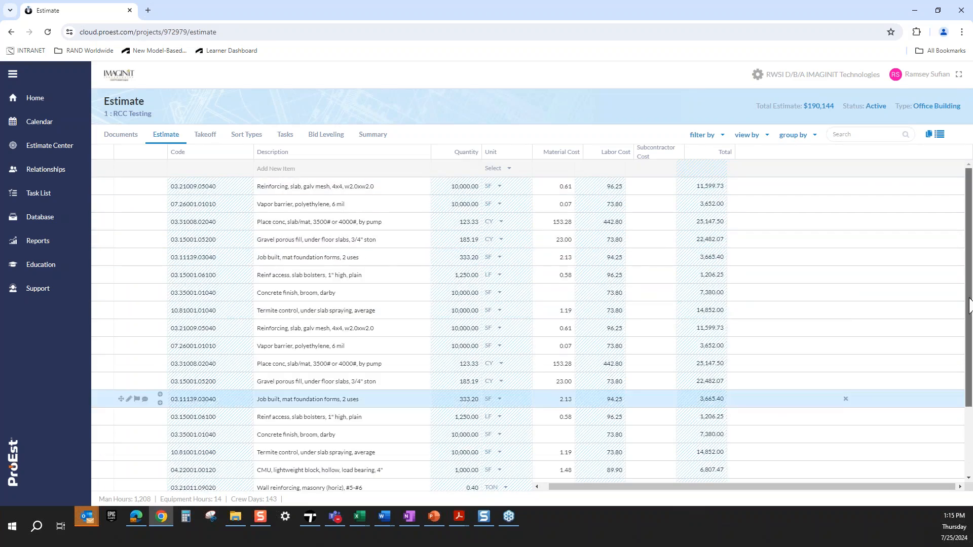
{"action": "scroll", "coordinate": [456, 381], "scroll_direction": "down", "scroll_amount": 3}
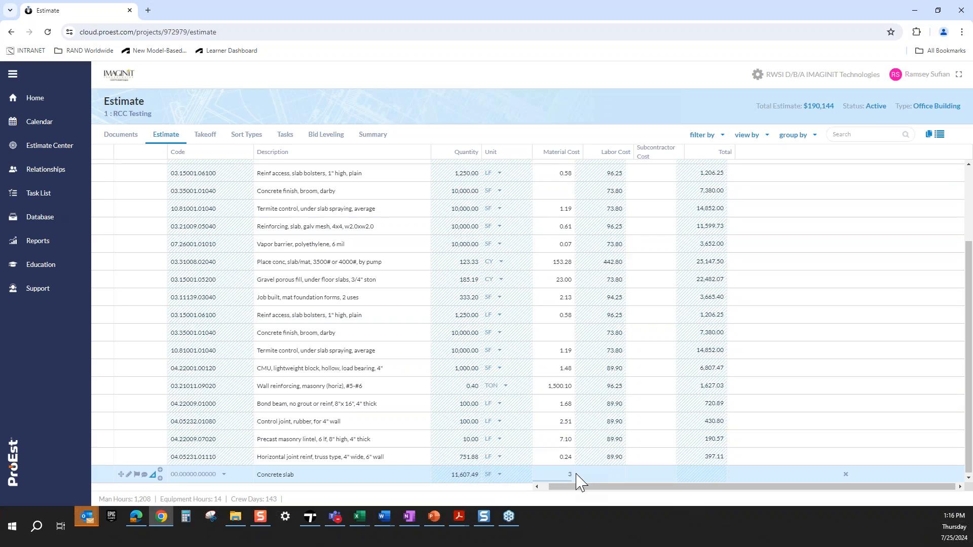
{"action": "type", "text": "3"}
{"action": "key", "text": "Return"}
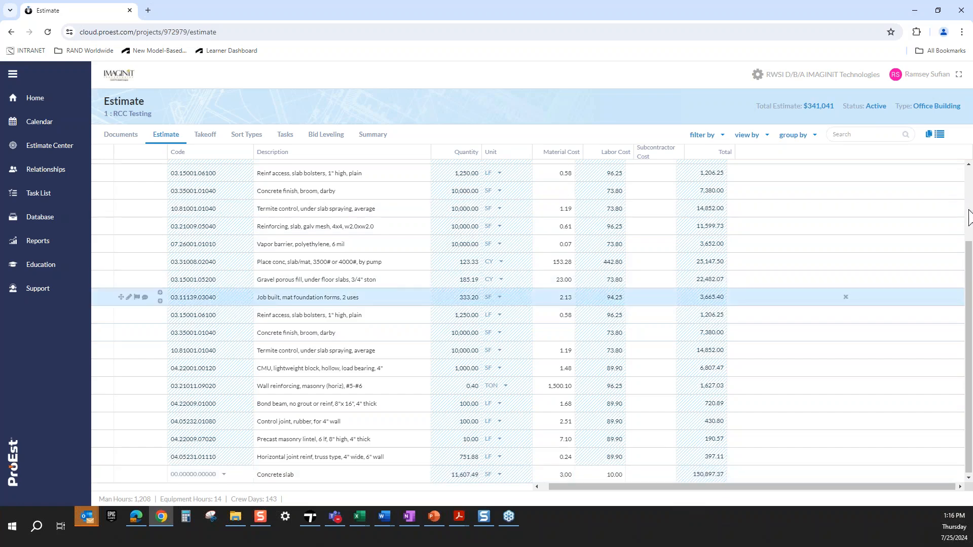
{"action": "left_click_drag", "start_coordinate": [970, 264], "coordinate": [972, 131]}
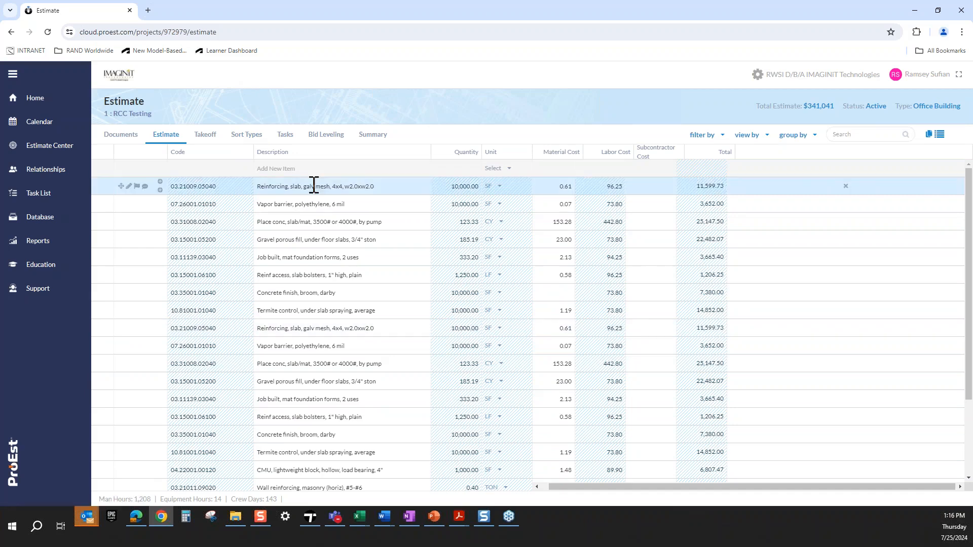
From the database items in 09 Finishes, 29001 Gypsum Board, add the 3/8" clipped drywall for ceilings and for columns & beams to the estimate
{"action": "left_click", "coordinate": [52, 220]}
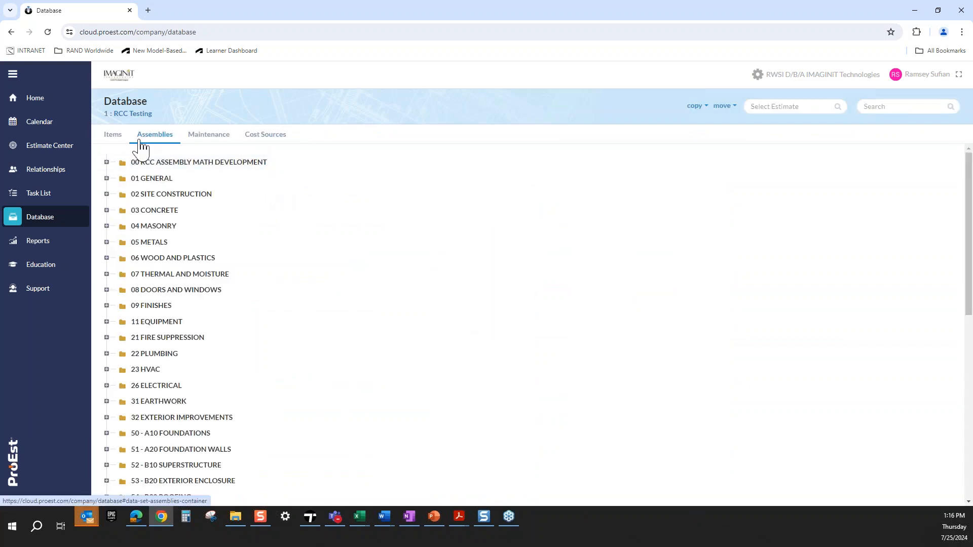
{"action": "left_click", "coordinate": [114, 134]}
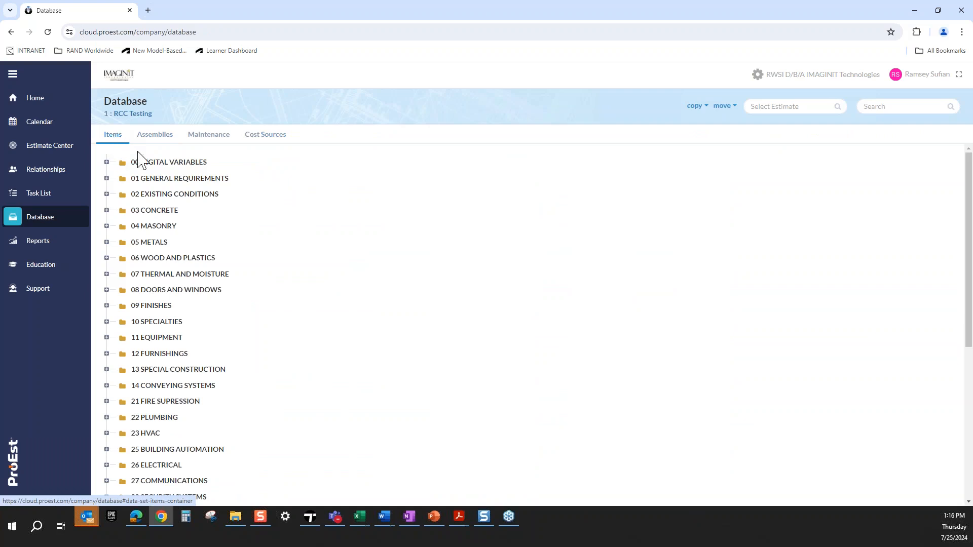
{"action": "left_click", "coordinate": [107, 210]}
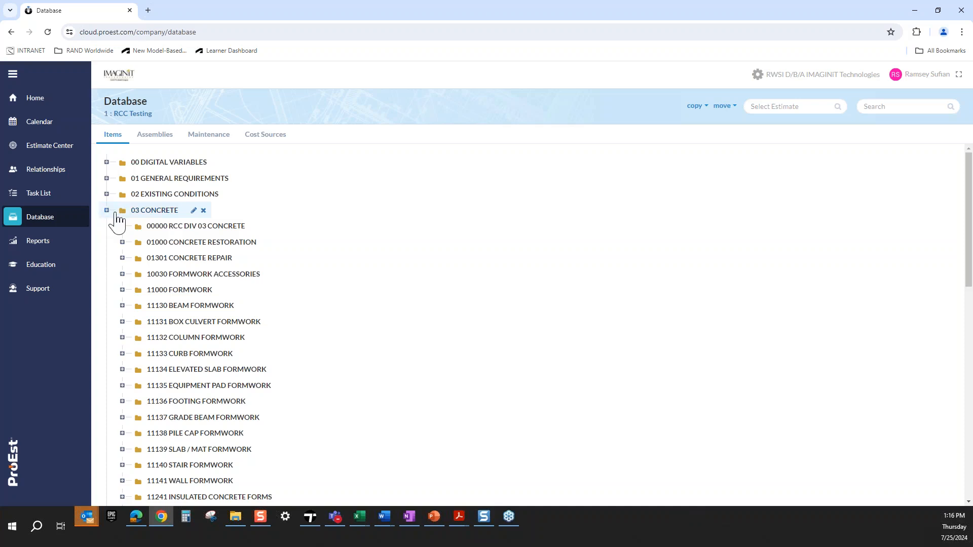
{"action": "left_click", "coordinate": [107, 211]}
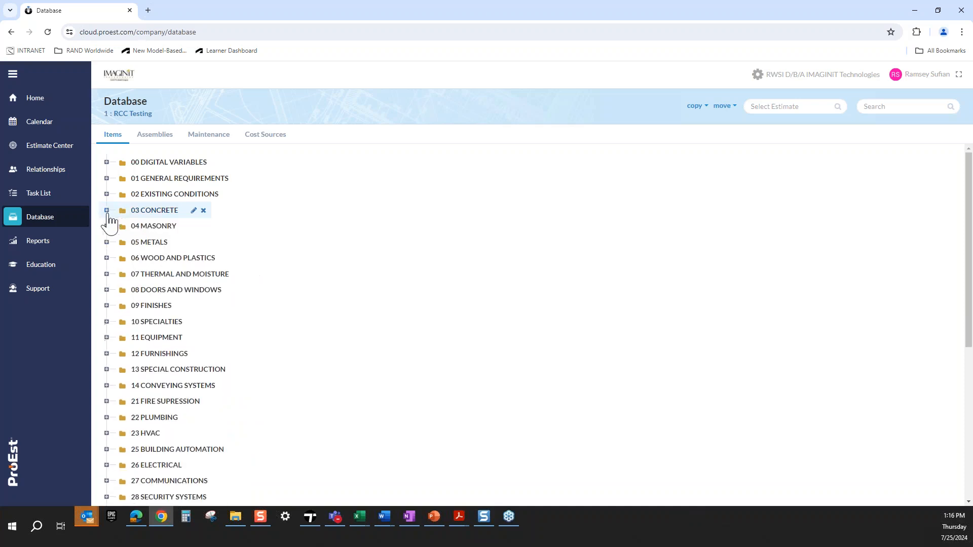
{"action": "left_click", "coordinate": [106, 306]}
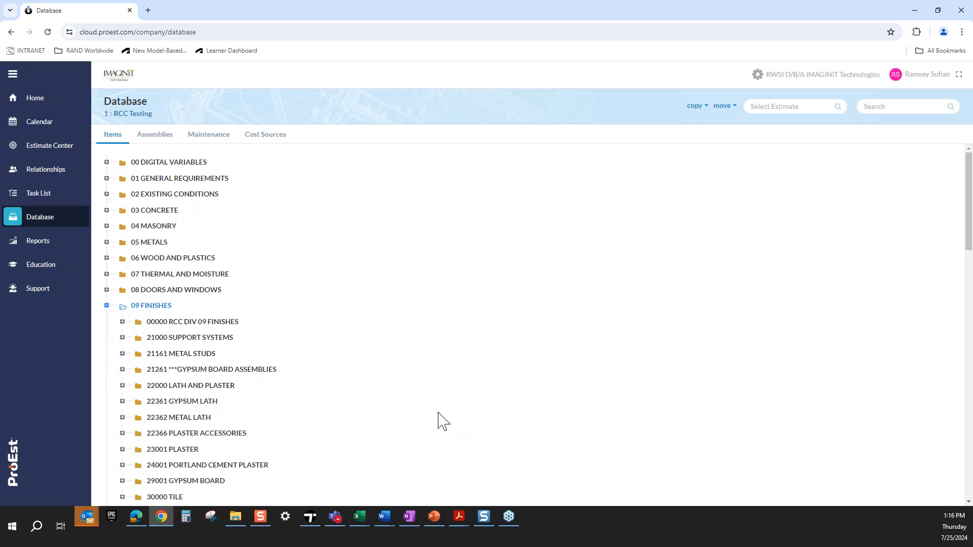
{"action": "left_click", "coordinate": [122, 481]}
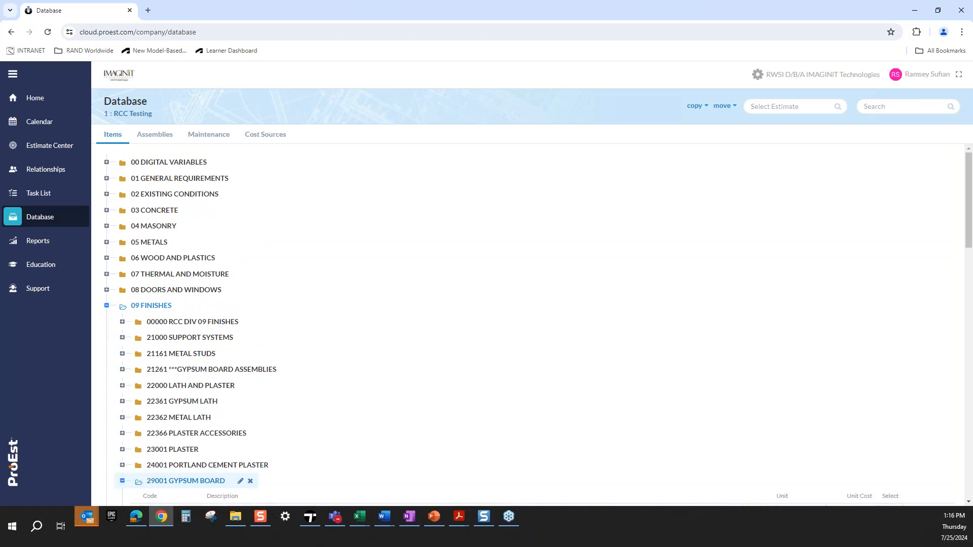
{"action": "left_click_drag", "start_coordinate": [969, 187], "coordinate": [970, 233]}
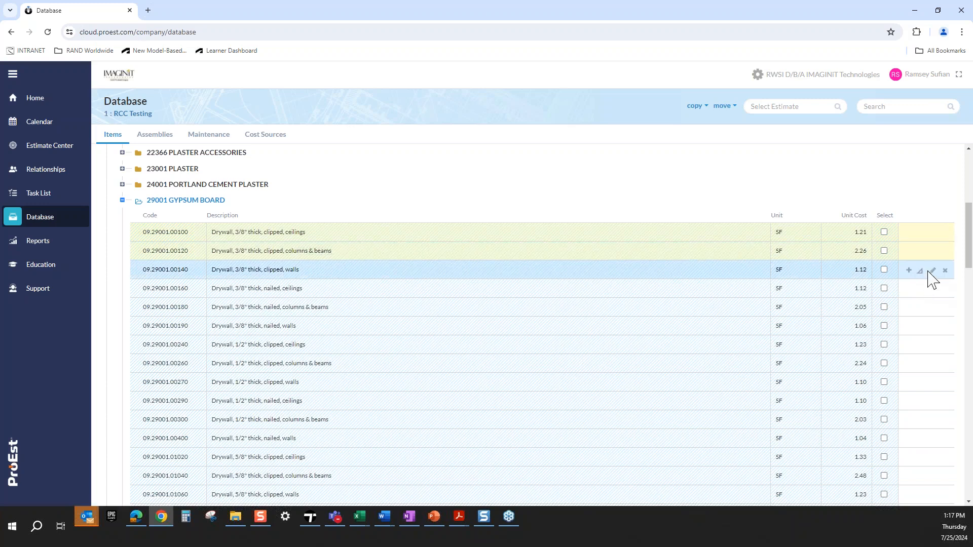
Review the Gypsum Board Walls assembly's formulas under 09 Finishes and add the Gypsum Board Walls and Gypsum Board Ceilings assemblies to the estimate
{"action": "left_click", "coordinate": [157, 136]}
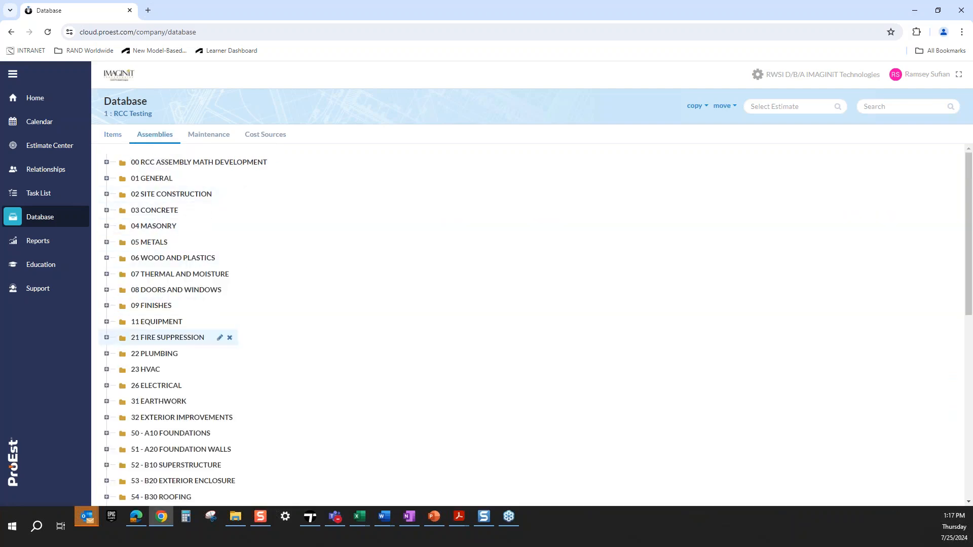
{"action": "left_click", "coordinate": [107, 305]}
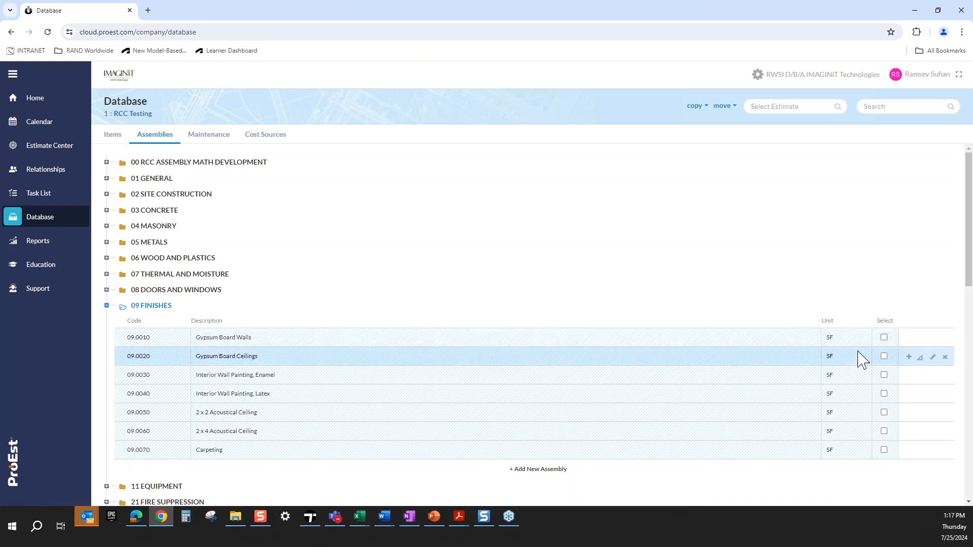
{"action": "left_click", "coordinate": [933, 339]}
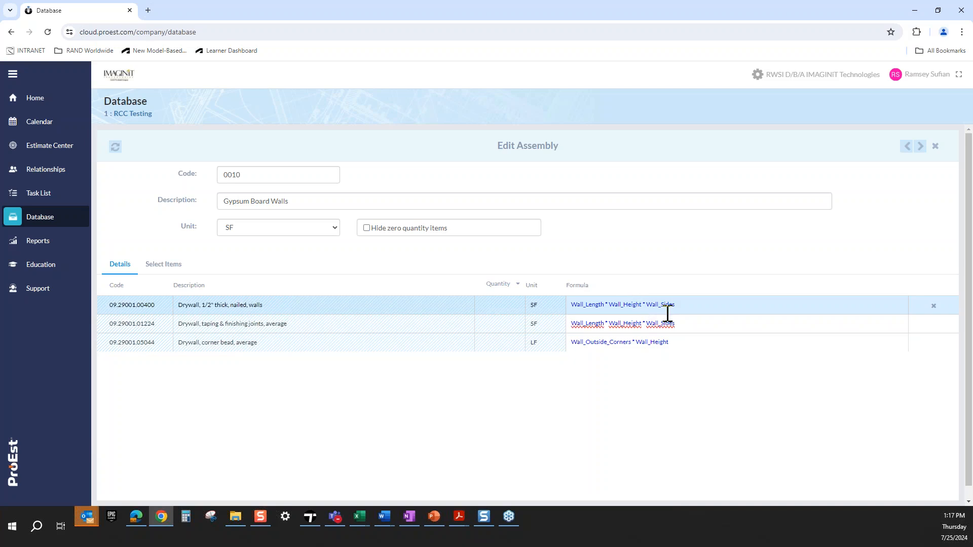
{"action": "left_click", "coordinate": [936, 149]}
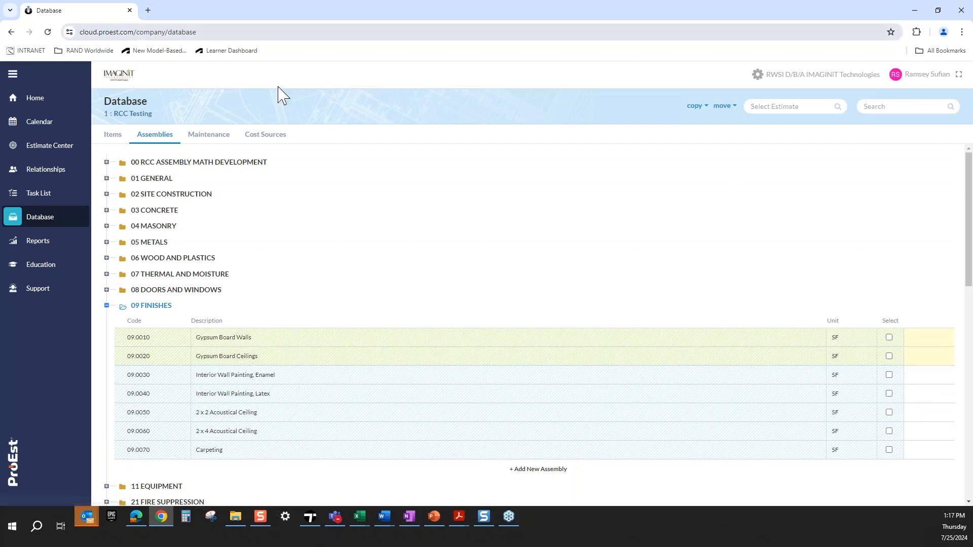
Return to the RCC Testing estimate and set the quantity of the 3/8" thick, clipped ceilings drywall line to 1000 SF
{"action": "left_click", "coordinate": [61, 148]}
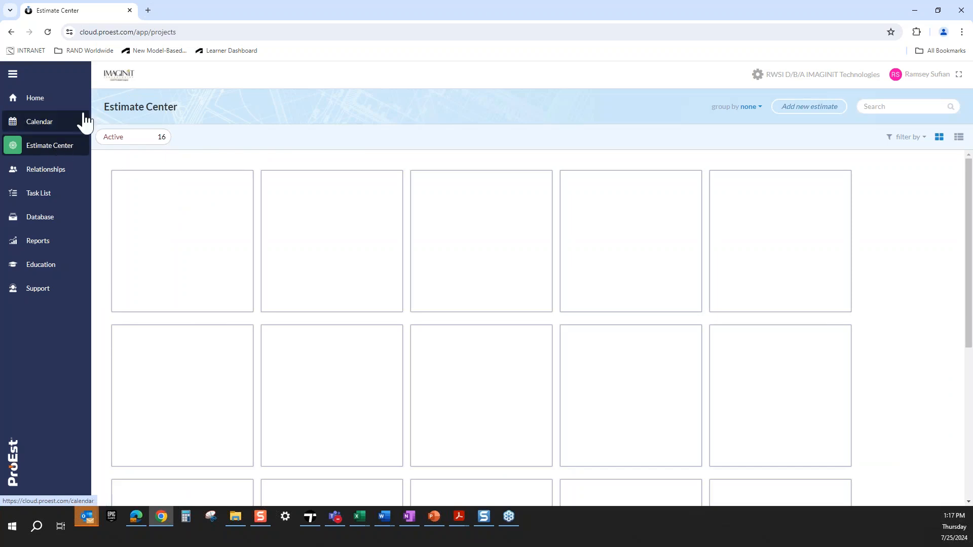
{"action": "left_click", "coordinate": [223, 211]}
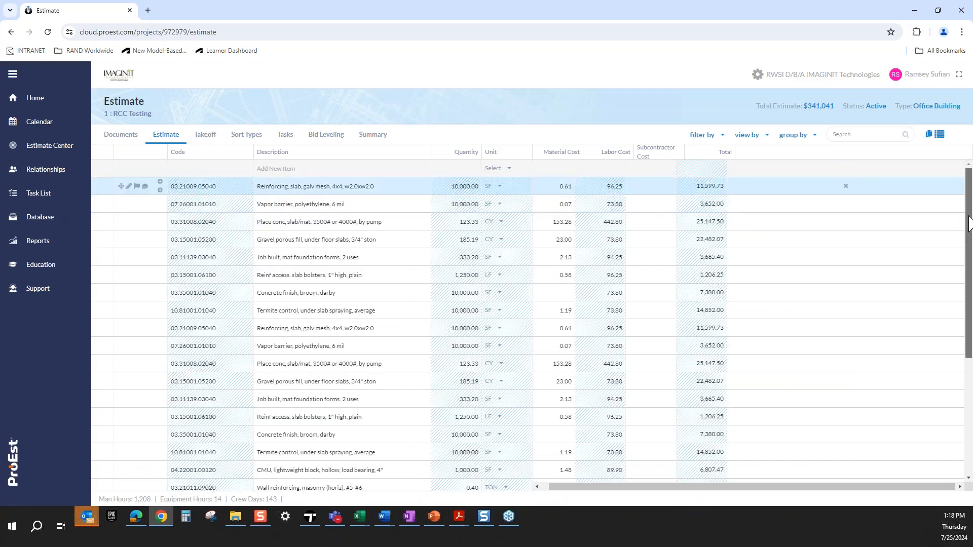
{"action": "left_click_drag", "start_coordinate": [970, 225], "coordinate": [970, 373]}
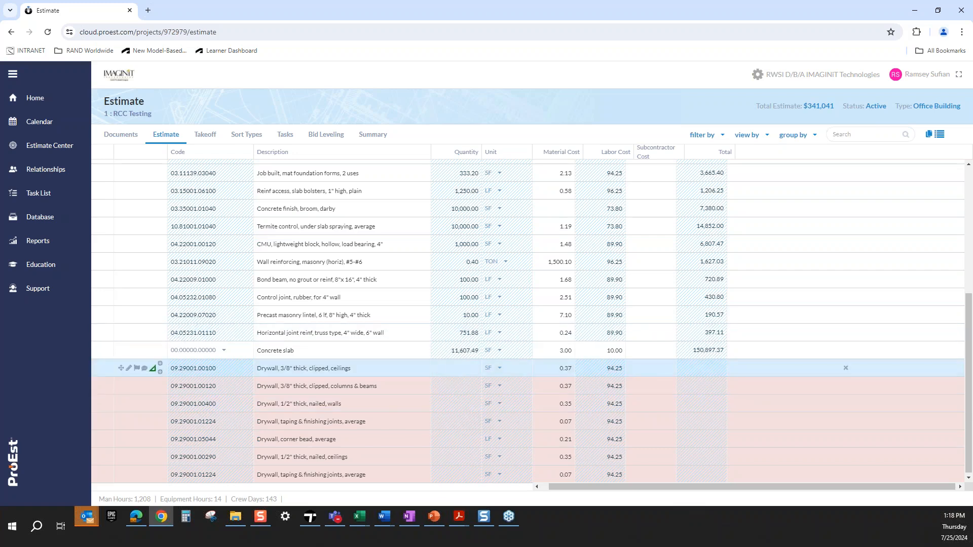
{"action": "left_click", "coordinate": [452, 368]}
{"action": "type", "text": "1000"}
{"action": "key", "text": "Return"}
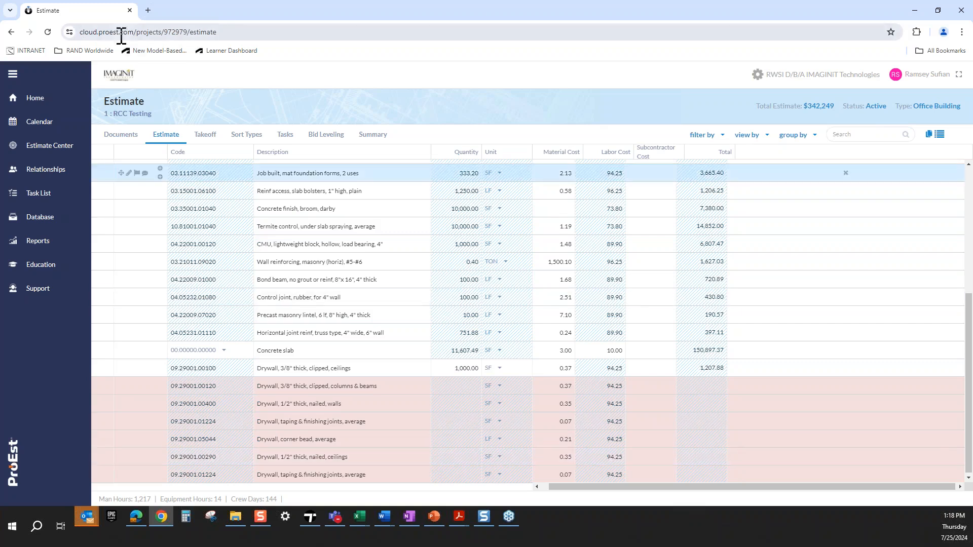
Open drawing A1.102 in the takeoff, check the scale in its title block and set its imperial scale to 1/16
{"action": "left_click", "coordinate": [213, 148]}
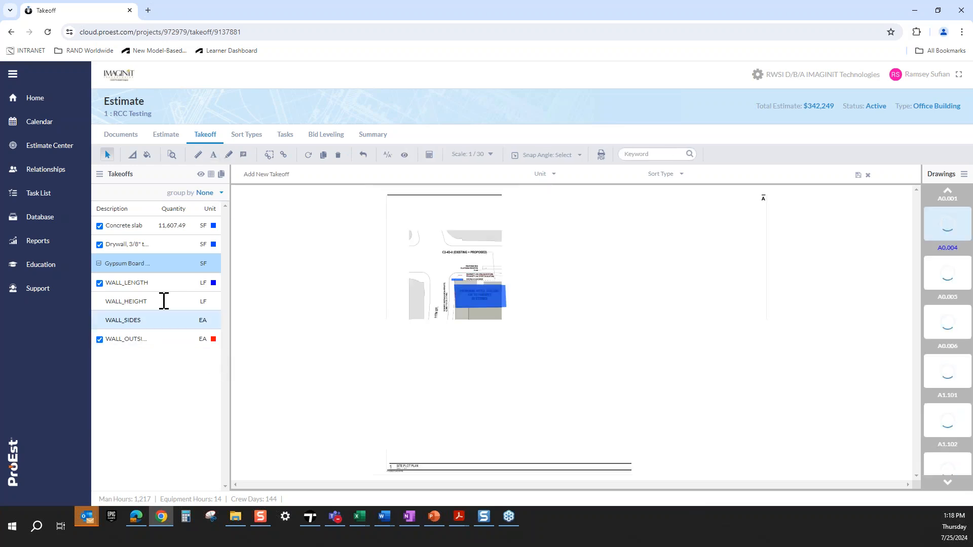
{"action": "left_click", "coordinate": [127, 248]}
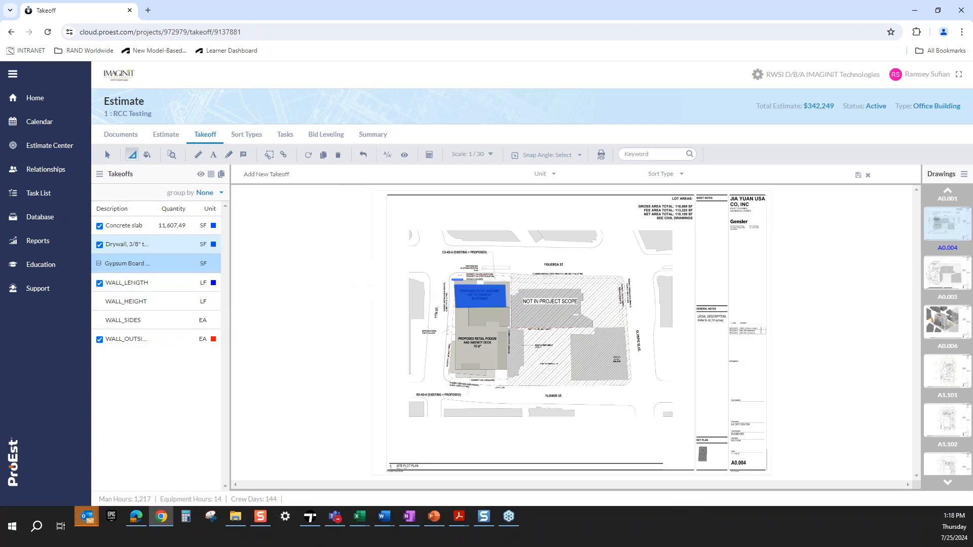
{"action": "left_click", "coordinate": [952, 433]}
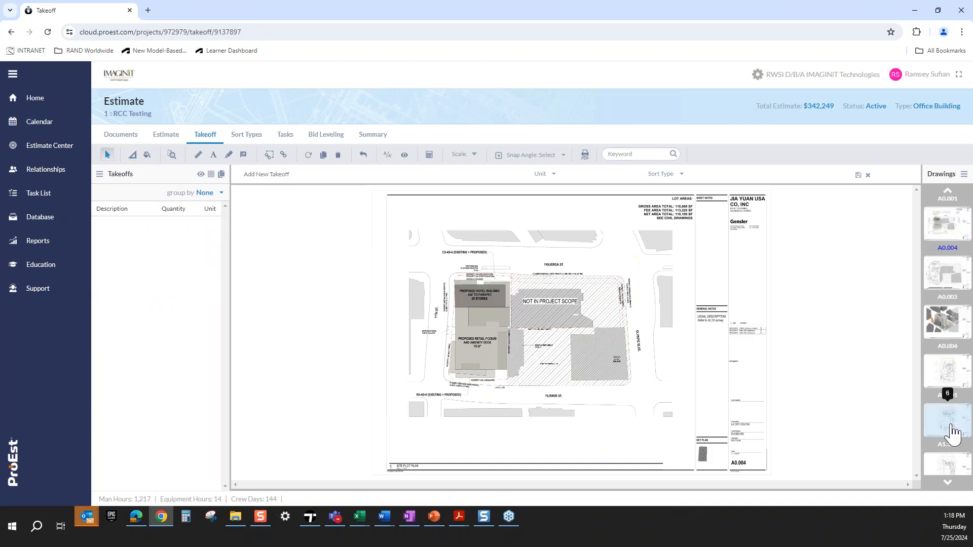
{"action": "left_click", "coordinate": [494, 313]}
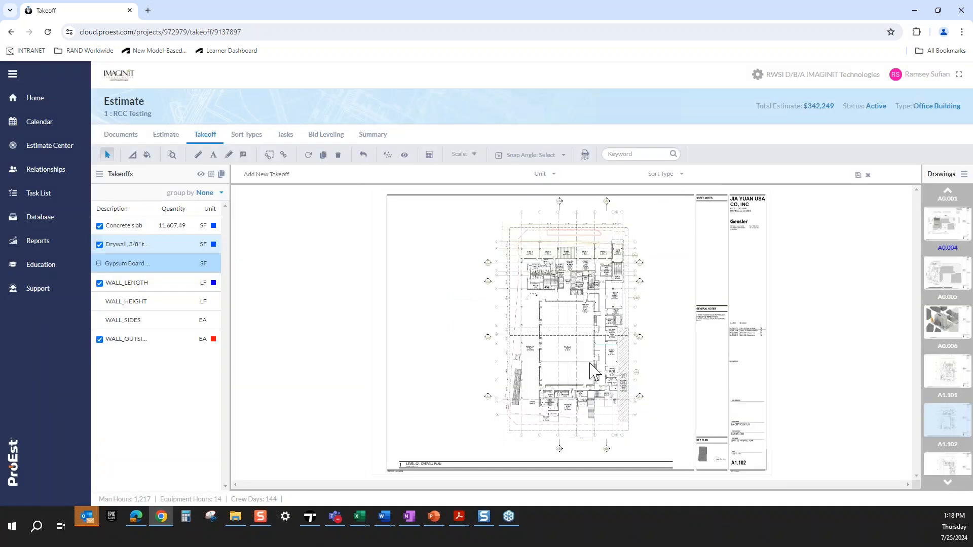
{"action": "scroll", "coordinate": [778, 474], "scroll_direction": "up", "scroll_amount": 5}
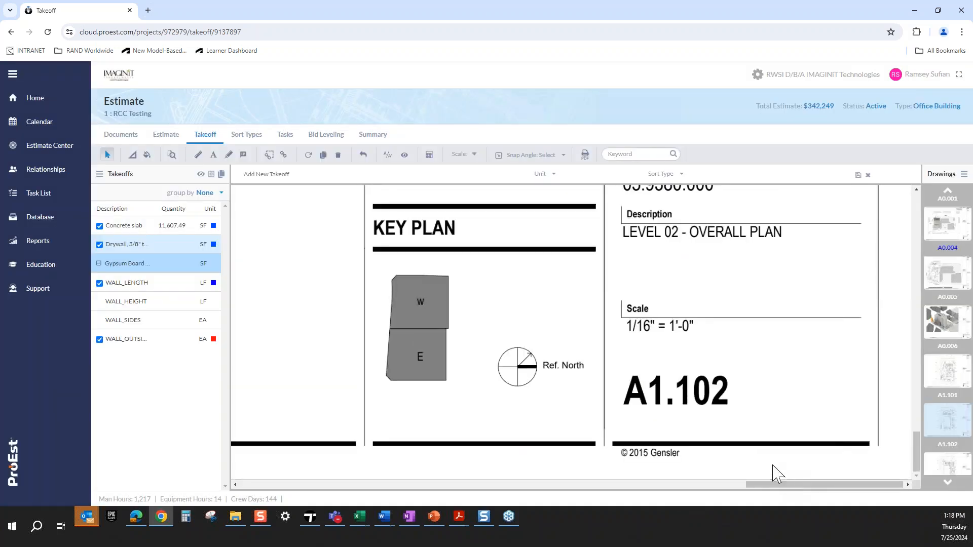
{"action": "left_click", "coordinate": [474, 155]}
{"action": "left_click", "coordinate": [479, 188]}
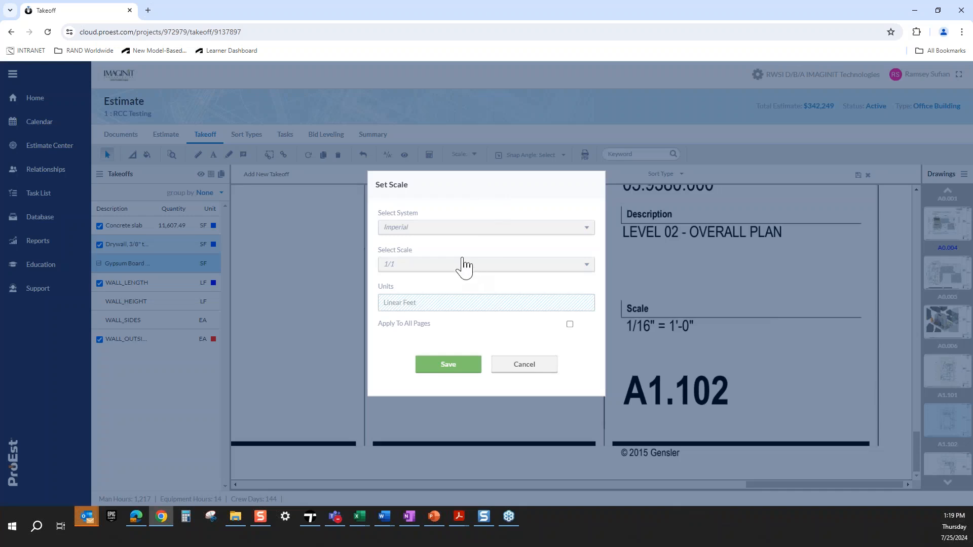
{"action": "left_click", "coordinate": [444, 265]}
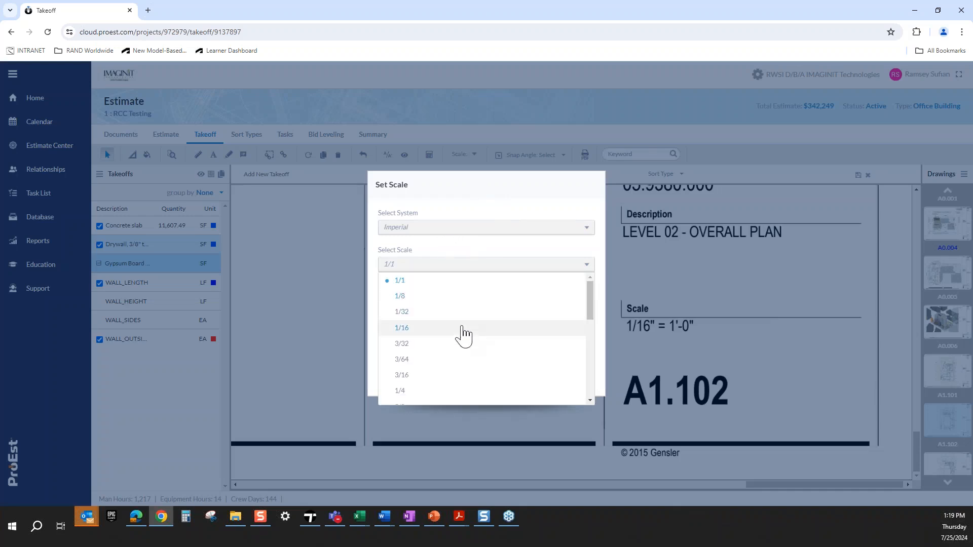
{"action": "left_click", "coordinate": [402, 328]}
{"action": "left_click", "coordinate": [447, 365]}
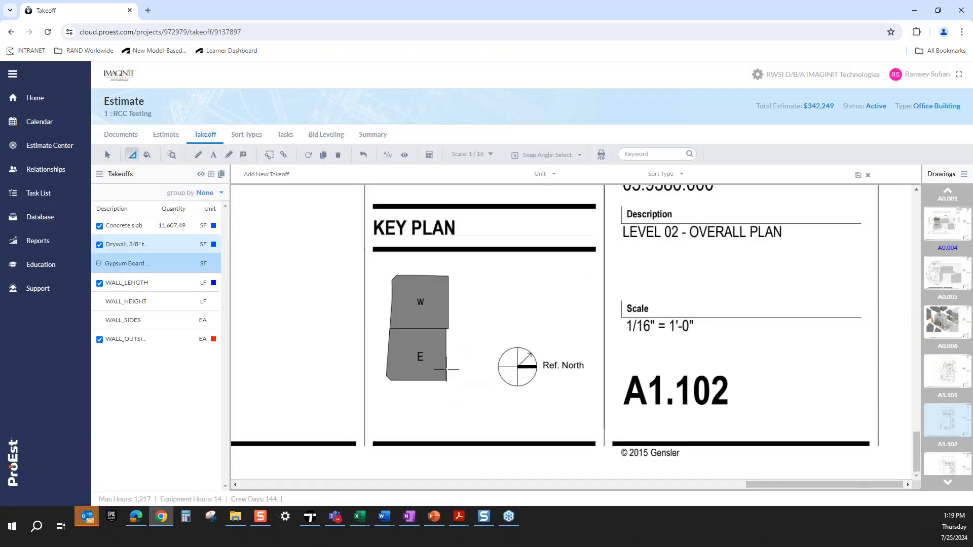
Try to start a takeoff measurement on the A1.101 level 01 overall plan near the elevator lobby
{"action": "left_click_drag", "start_coordinate": [811, 485], "coordinate": [702, 485]}
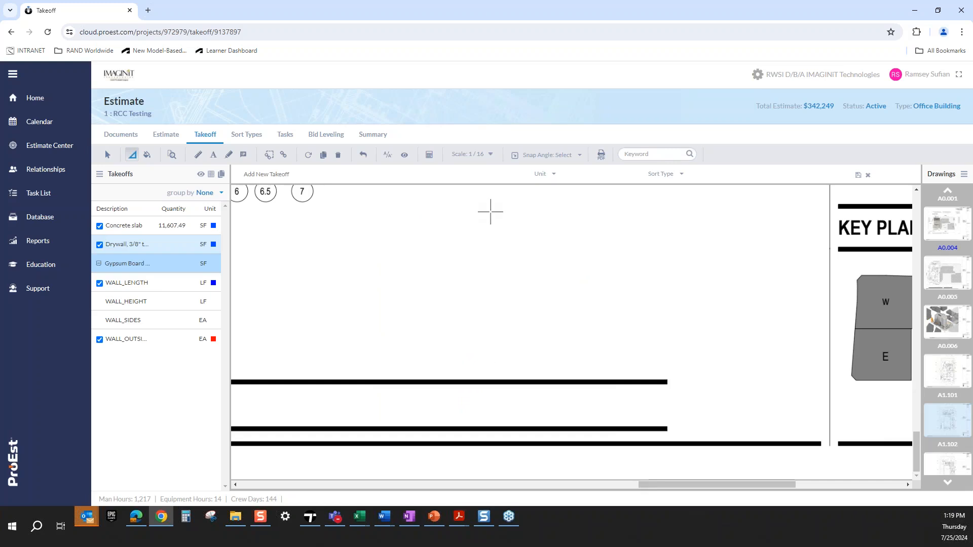
{"action": "left_click", "coordinate": [963, 388]}
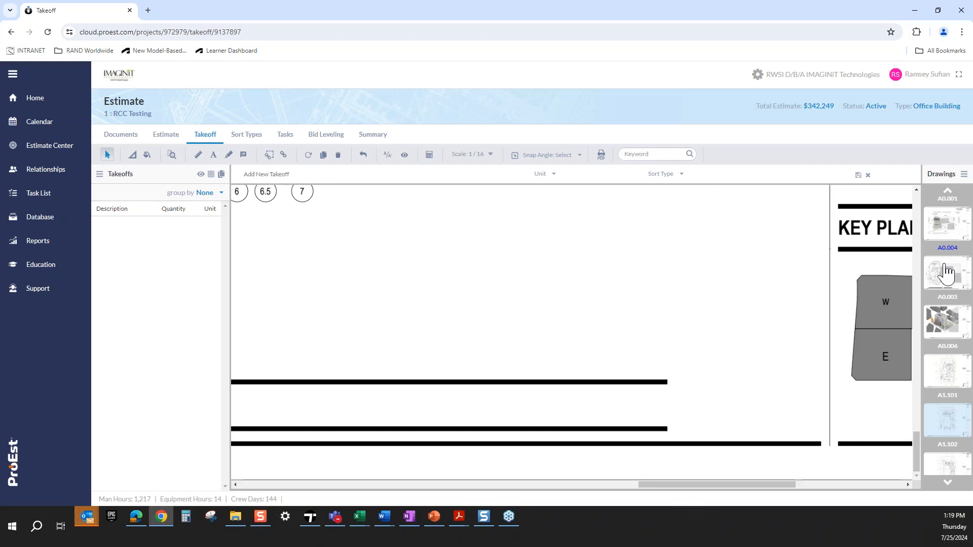
{"action": "left_click", "coordinate": [948, 372]}
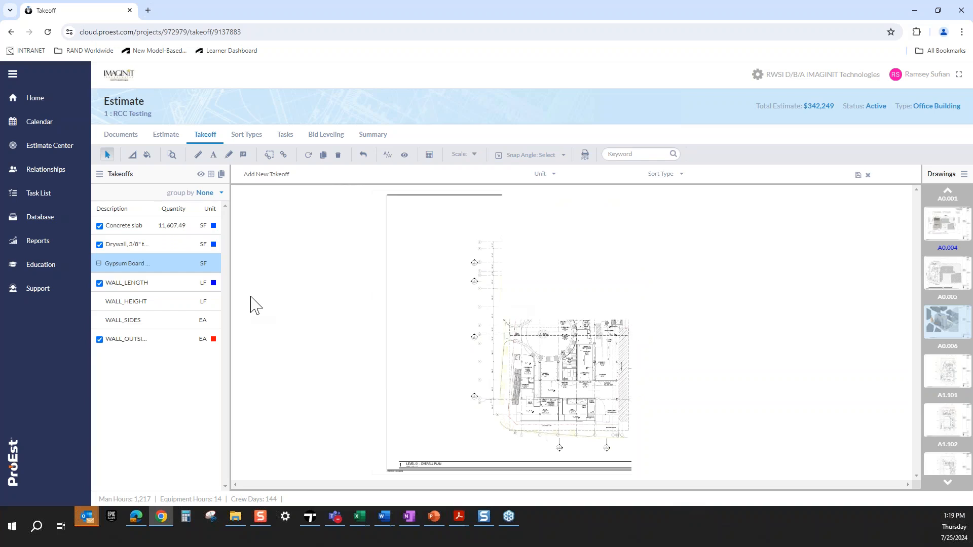
{"action": "left_click", "coordinate": [948, 375]}
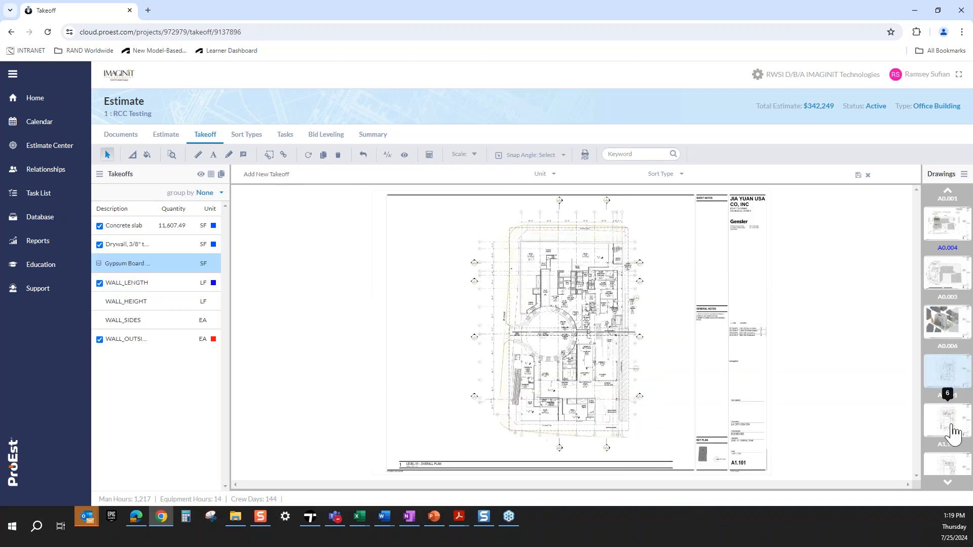
{"action": "left_click_drag", "start_coordinate": [555, 263], "coordinate": [647, 326]}
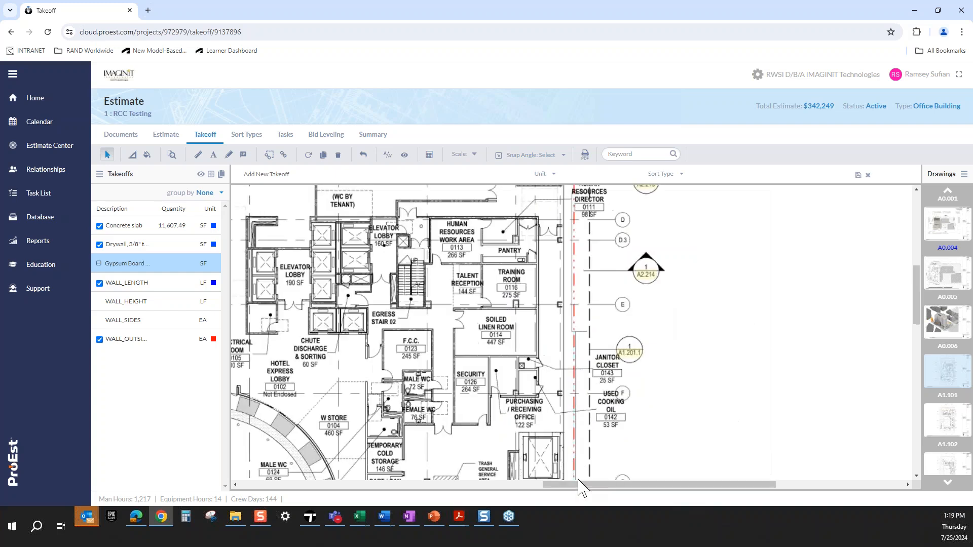
{"action": "left_click_drag", "start_coordinate": [582, 487], "coordinate": [533, 487]}
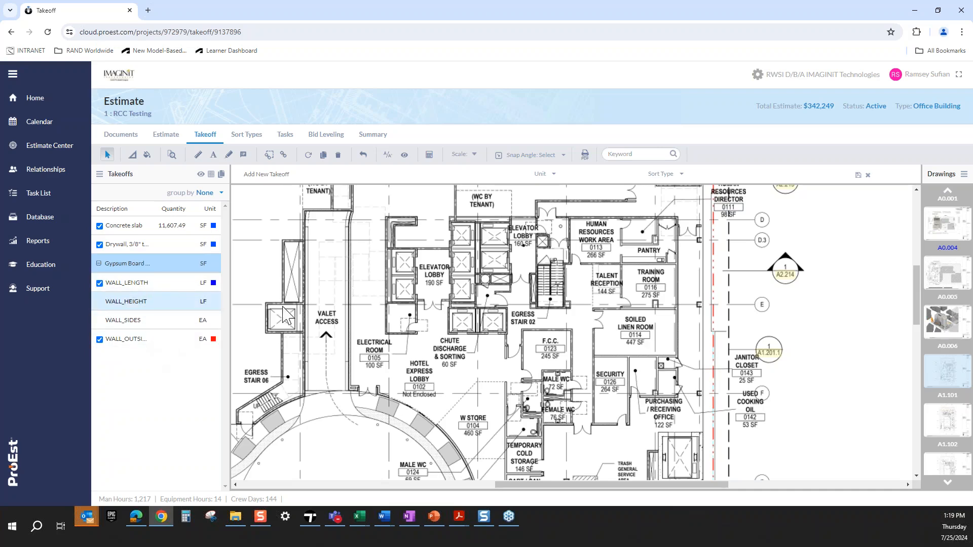
{"action": "left_click", "coordinate": [133, 156]}
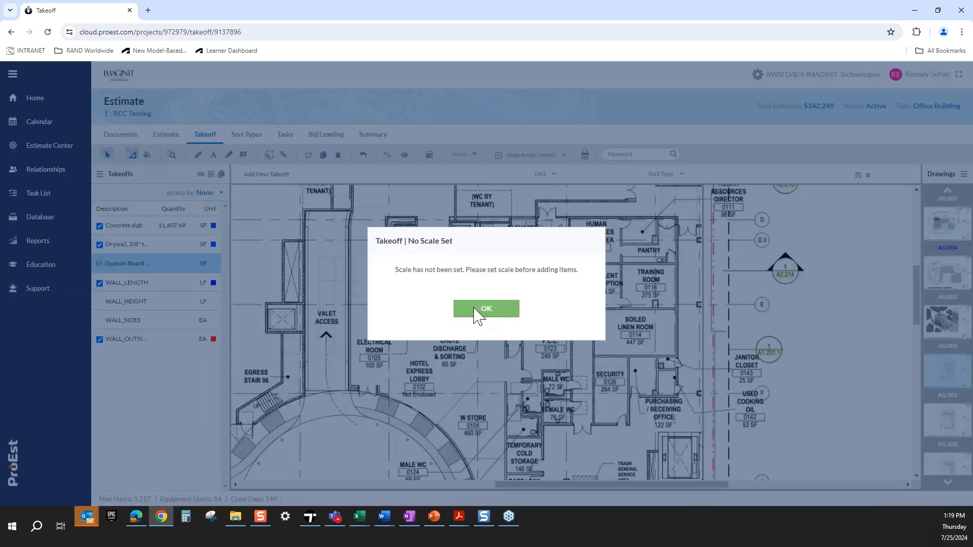
{"action": "left_click", "coordinate": [489, 315]}
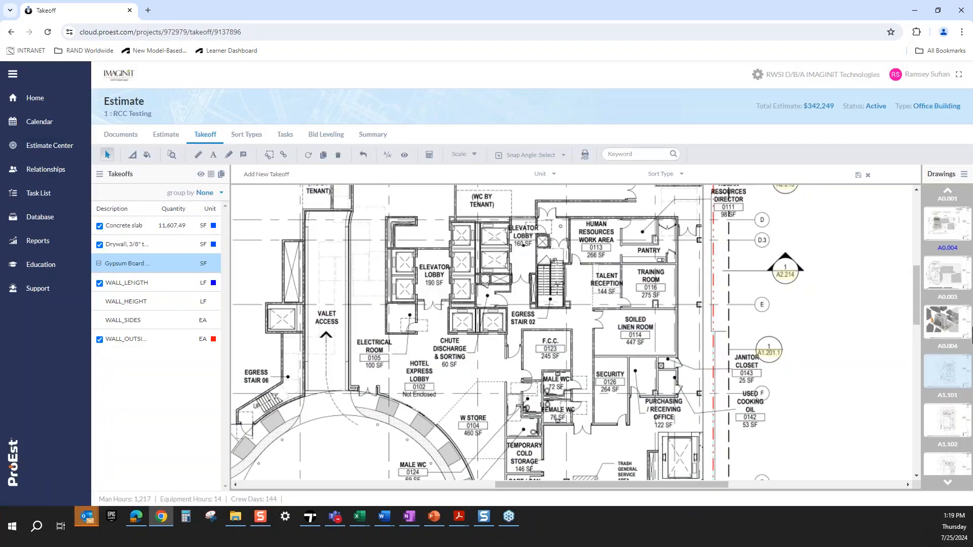
Measure the Gypsum Board WALL_LENGTH around the Meeting Planner room on drawing A1.102, about 60 LF
{"action": "left_click", "coordinate": [964, 431]}
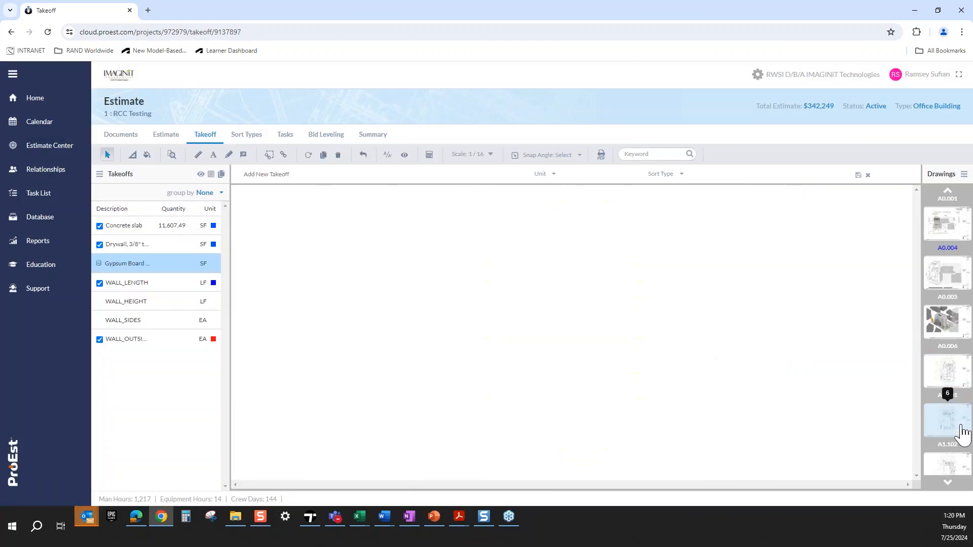
{"action": "mouse_move", "coordinate": [536, 234]}
{"action": "left_mouse_down"}
{"action": "mouse_move", "coordinate": [690, 328]}
{"action": "mouse_move", "coordinate": [674, 310]}
{"action": "left_mouse_up"}
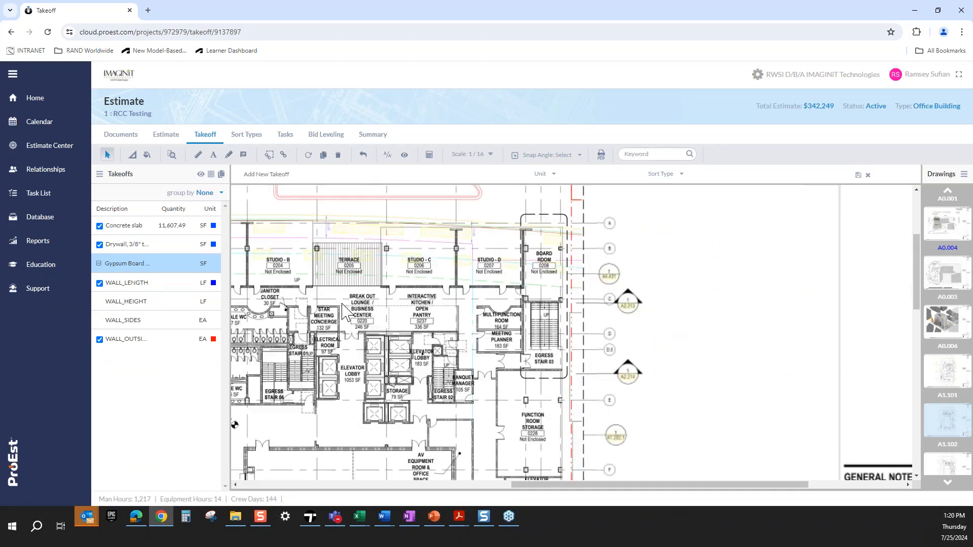
{"action": "left_click", "coordinate": [136, 288]}
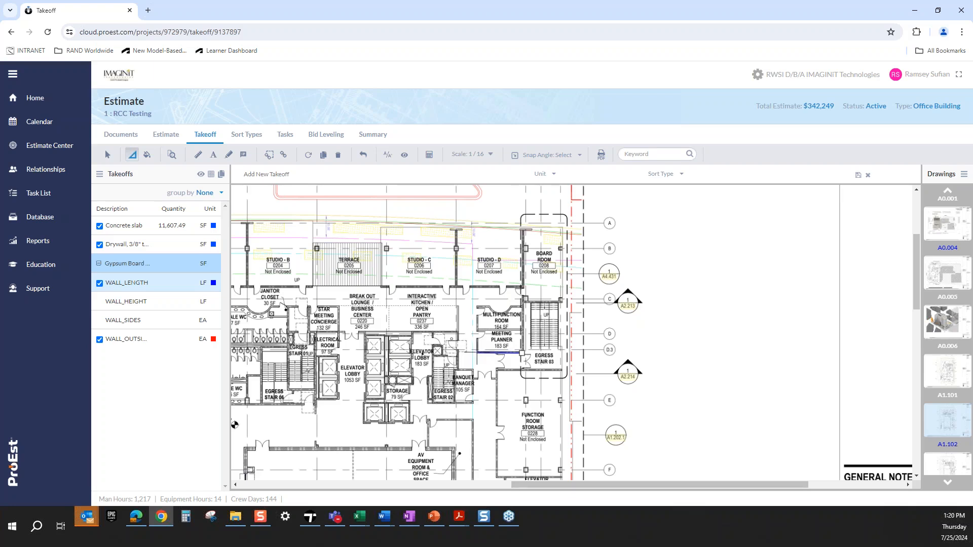
{"action": "left_click", "coordinate": [478, 352]}
{"action": "left_click", "coordinate": [477, 330]}
{"action": "left_click", "coordinate": [520, 330]}
{"action": "left_click", "coordinate": [521, 352]}
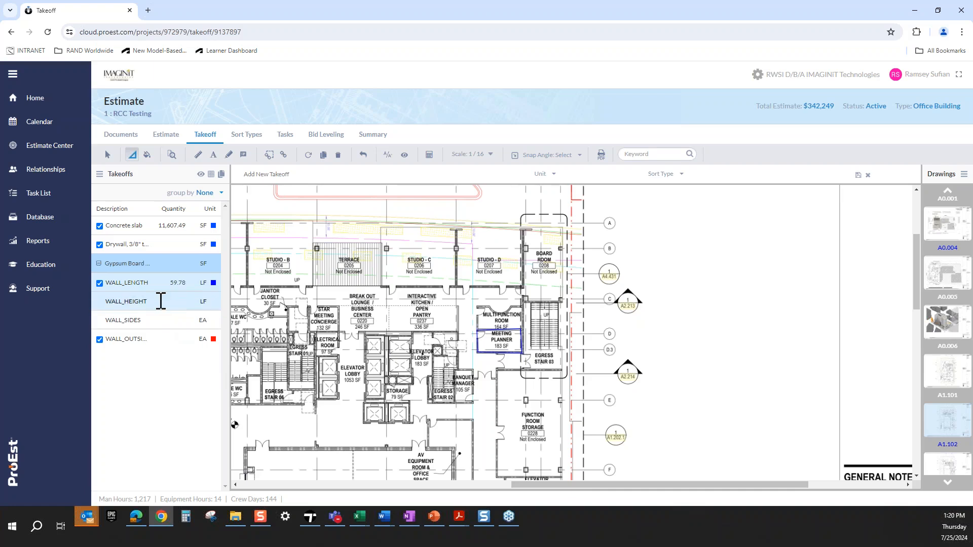
Set the Gypsum Board takeoff's WALL_HEIGHT to 10 LF and its WALL_SIDES to 2 EA
{"action": "left_click", "coordinate": [179, 301]}
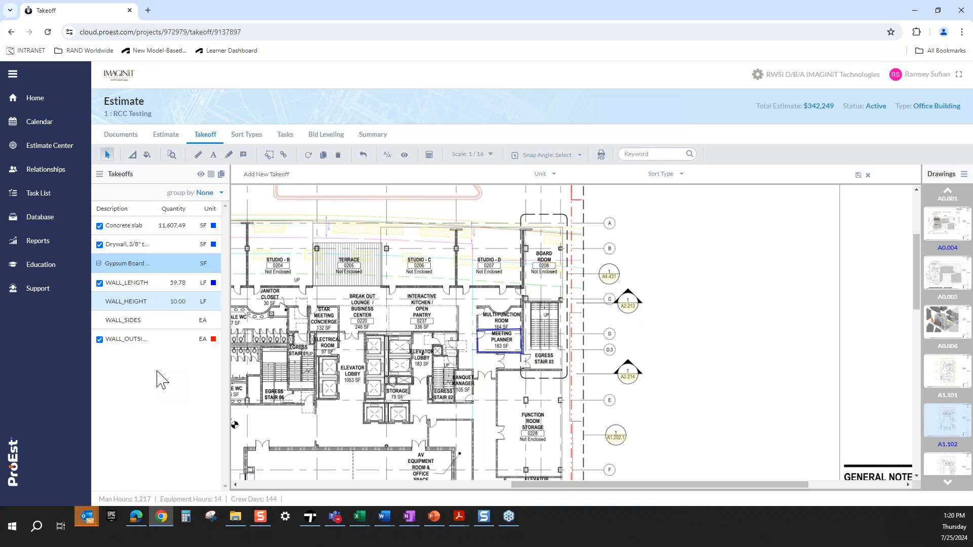
{"action": "left_click", "coordinate": [183, 325]}
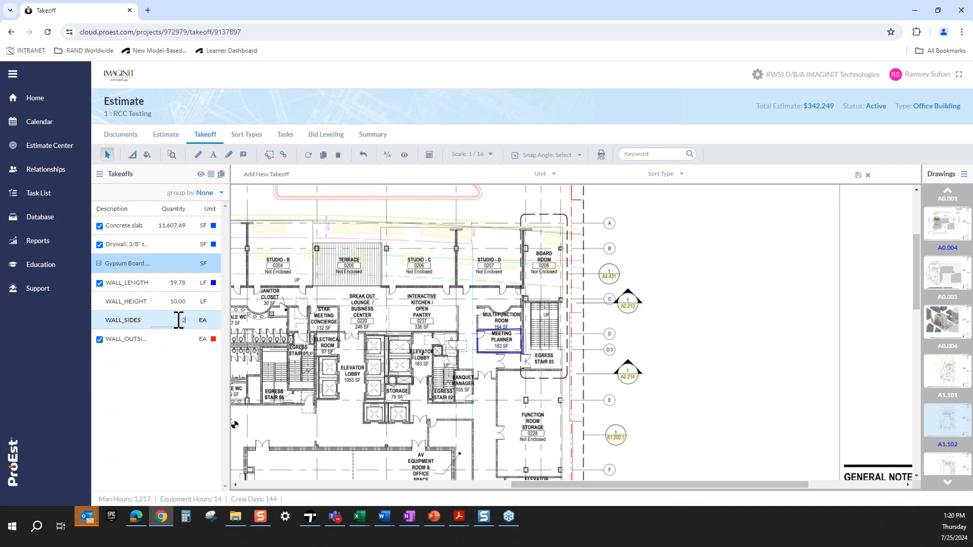
{"action": "key", "text": "Return"}
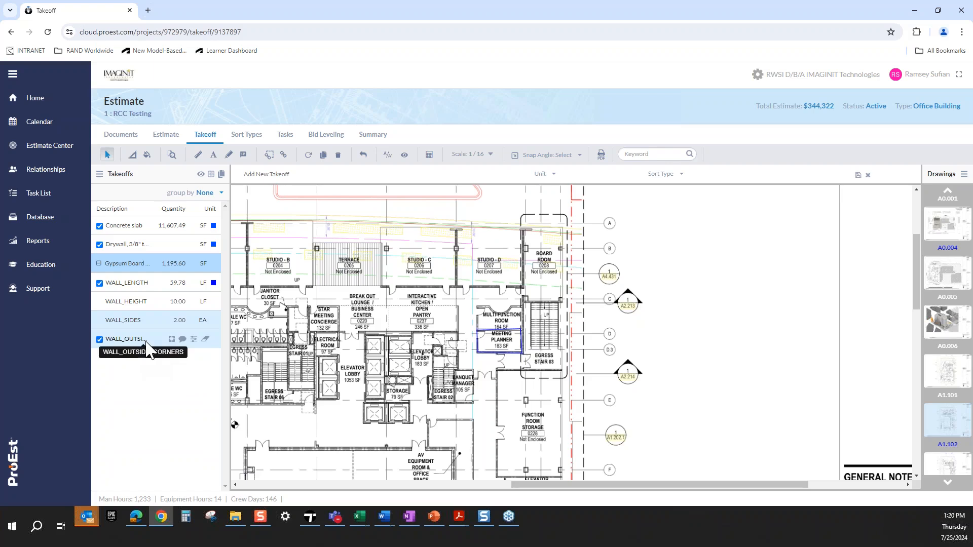
Mark the four corners of the Meeting Planner room as the Gypsum Board takeoff's outside wall corners
{"action": "left_click", "coordinate": [148, 340]}
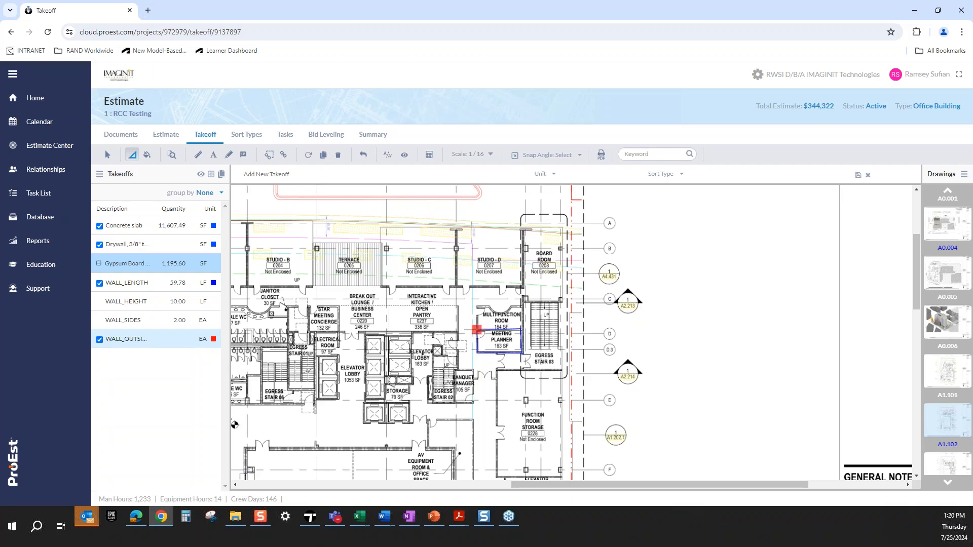
{"action": "left_click", "coordinate": [477, 330]}
{"action": "left_click", "coordinate": [519, 330]}
{"action": "left_click", "coordinate": [520, 352]}
{"action": "left_click", "coordinate": [477, 352]}
Go back to the RCC Testing estimate lines and review the drywall quantities and totals along with the rest of the list
{"action": "left_click", "coordinate": [176, 137]}
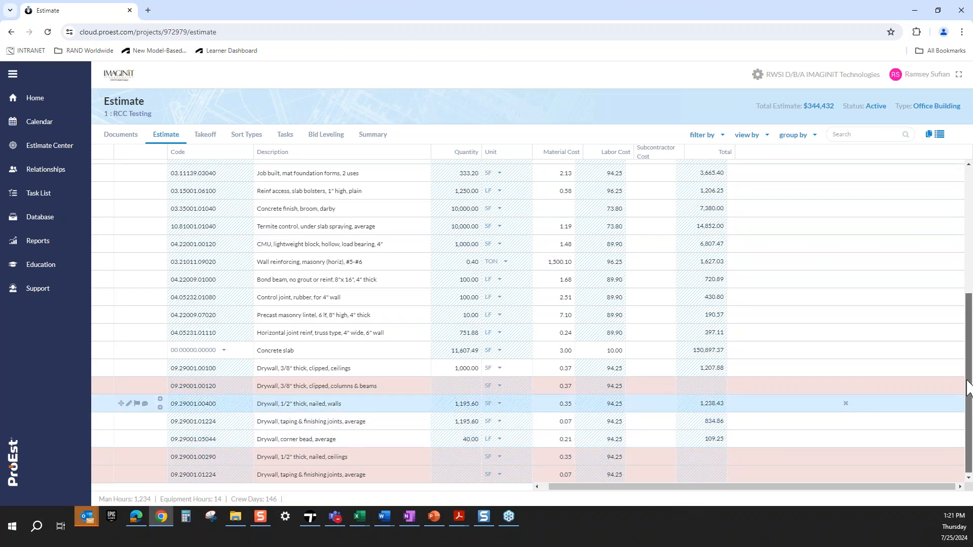
{"action": "scroll", "coordinate": [969, 387], "scroll_direction": "up", "scroll_amount": 1}
{"action": "scroll", "coordinate": [971, 405], "scroll_direction": "down", "scroll_amount": 1}
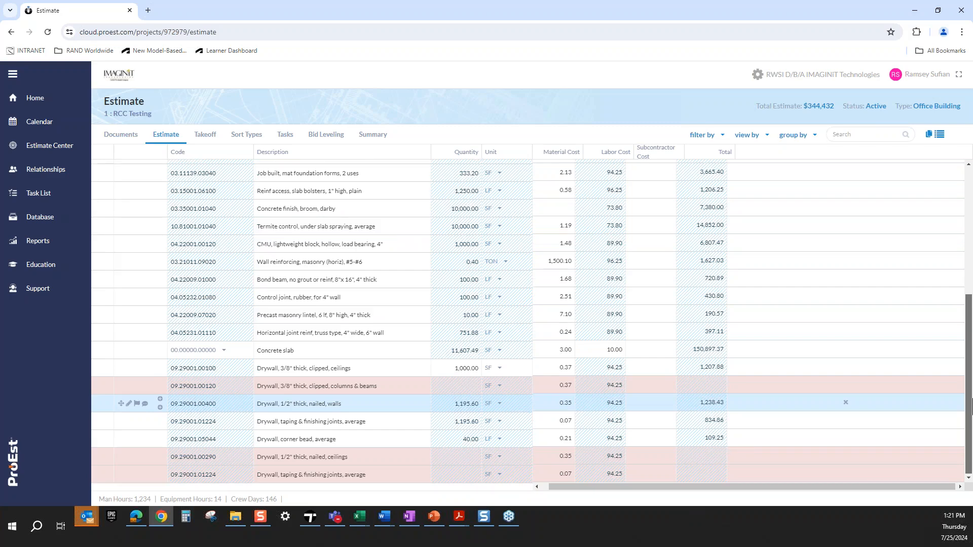
{"action": "scroll", "coordinate": [970, 413], "scroll_direction": "up", "scroll_amount": 5}
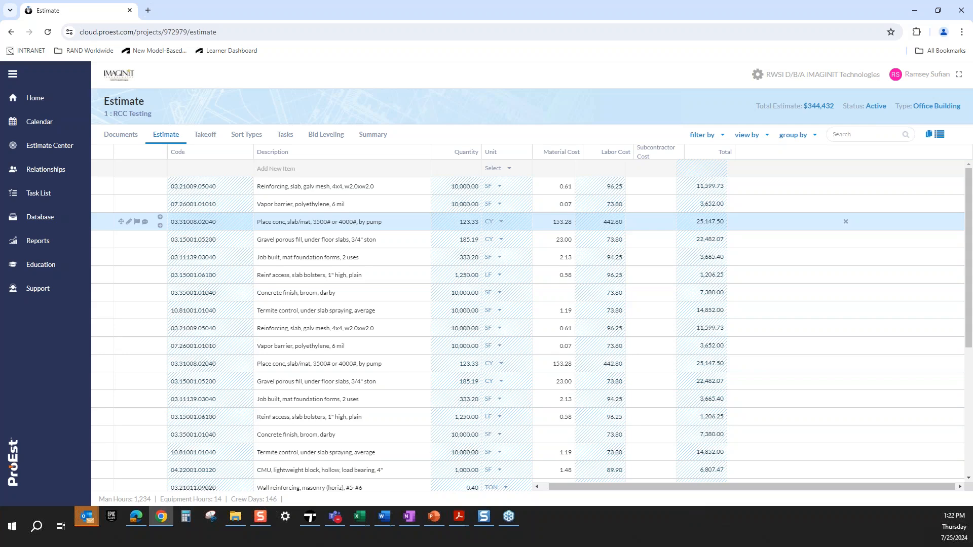
{"action": "key", "text": "alt+Tab"}
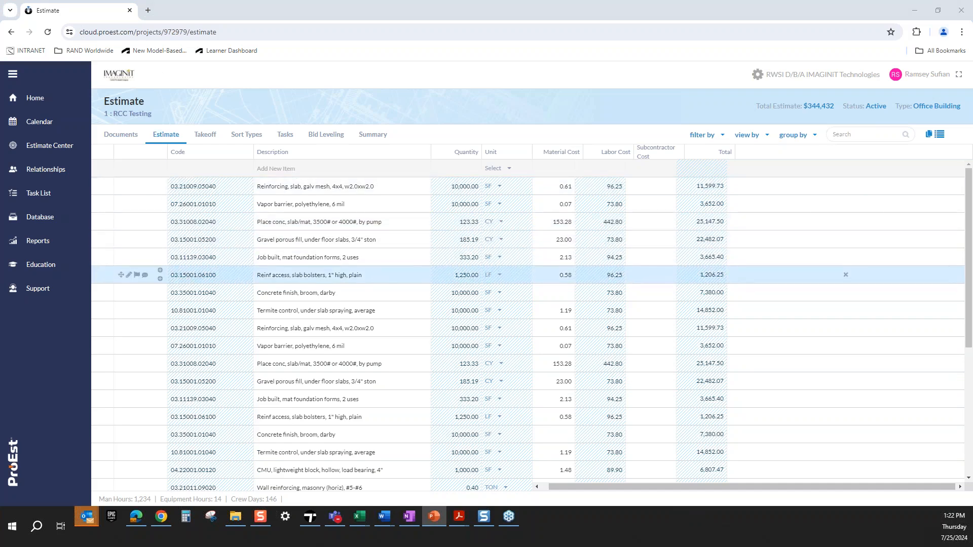
Generate the Custom Report 03 Division from the Proposals reports for the RCC Testing estimate
{"action": "left_click", "coordinate": [57, 243]}
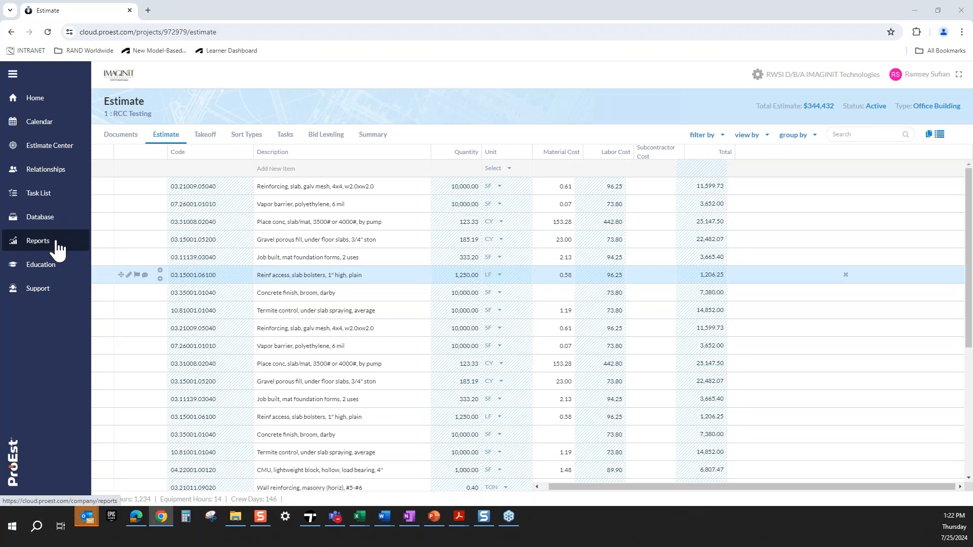
{"action": "left_click", "coordinate": [57, 244]}
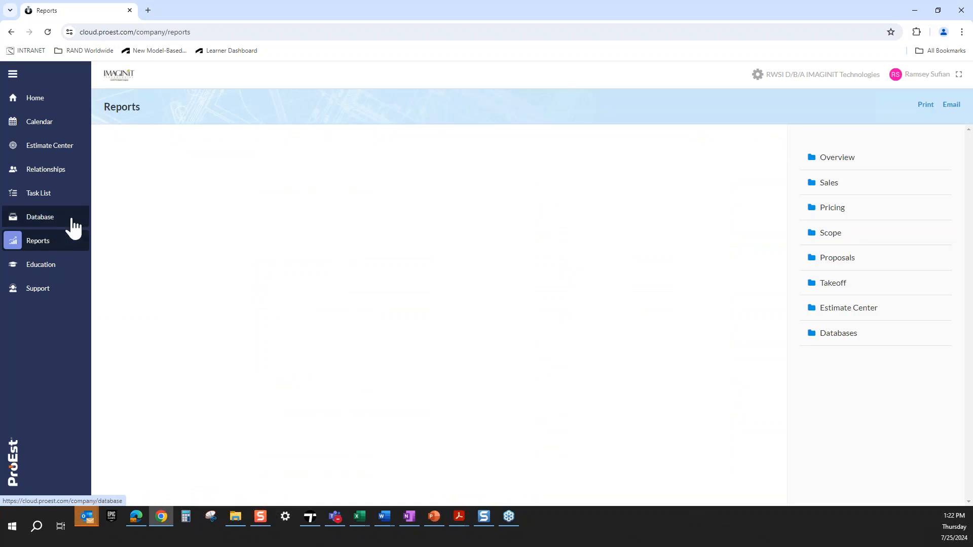
{"action": "left_click", "coordinate": [847, 264]}
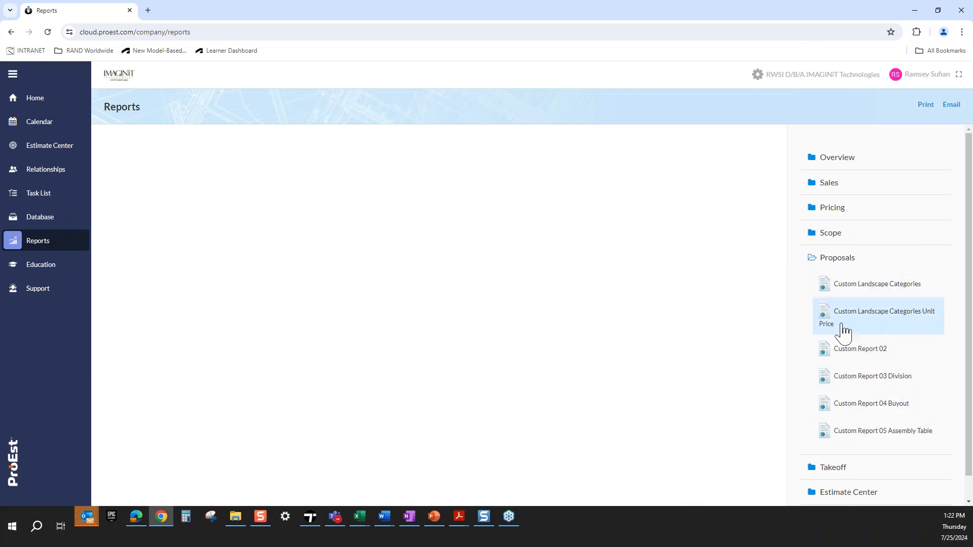
{"action": "double_click", "coordinate": [879, 381]}
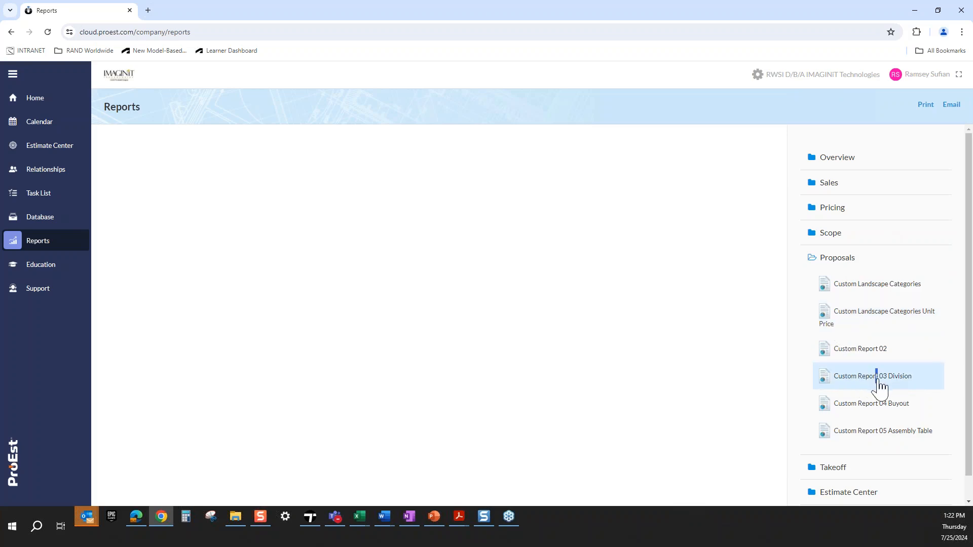
{"action": "left_click", "coordinate": [879, 381]}
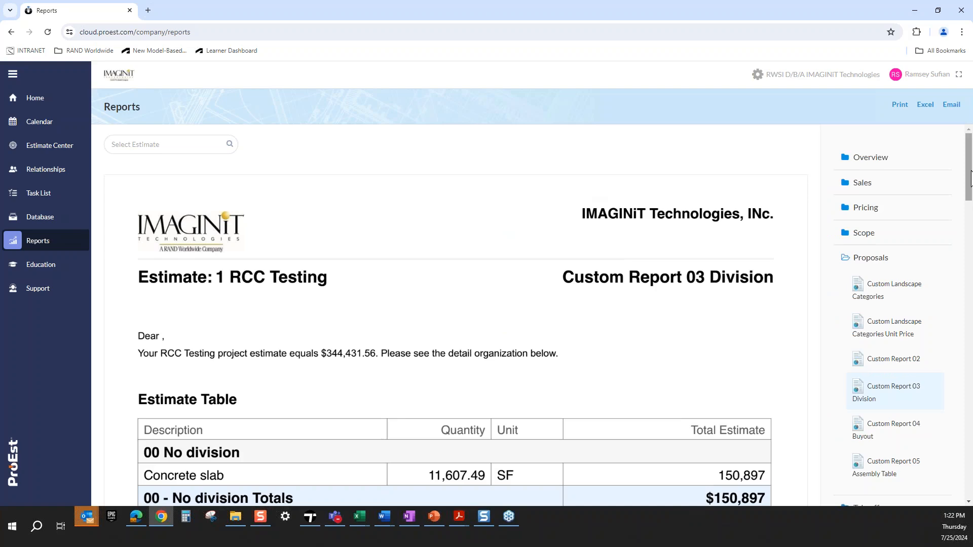
Read through the report's estimate table, covering the No division, concrete and masonry sections
{"action": "left_click_drag", "start_coordinate": [971, 179], "coordinate": [971, 227]}
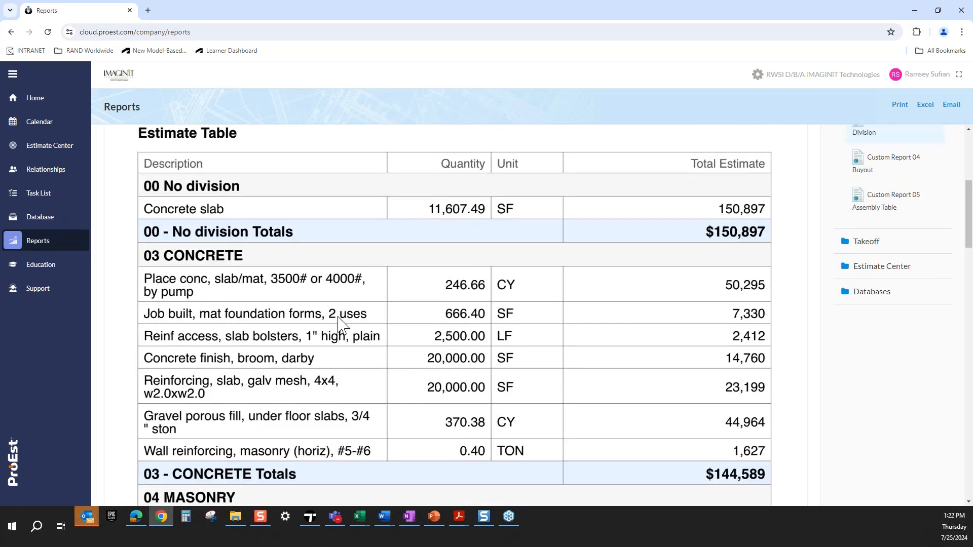
{"action": "scroll", "coordinate": [971, 226], "scroll_direction": "down", "scroll_amount": 1}
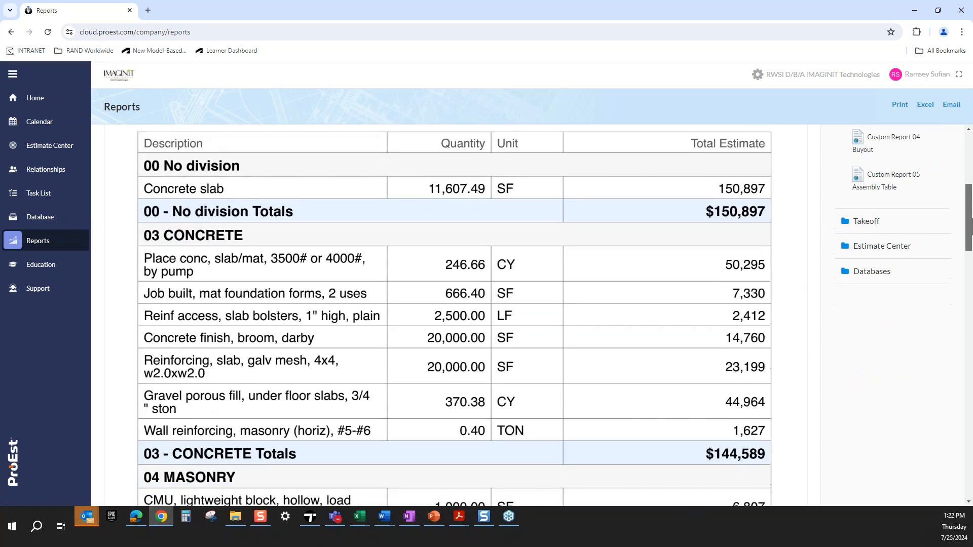
{"action": "left_click_drag", "start_coordinate": [970, 223], "coordinate": [970, 142]}
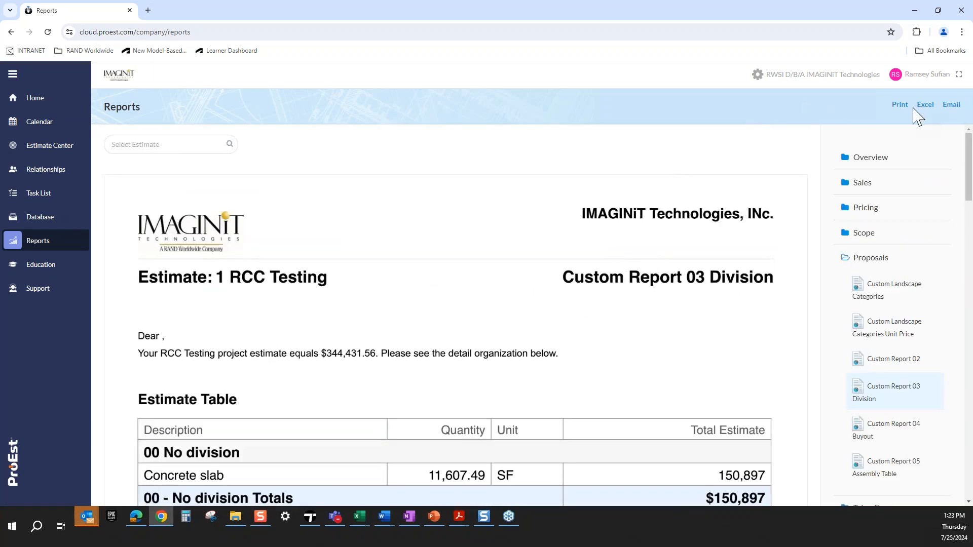
Check the estimate selector and the report's e-mail sending form, closing the form without sending anything
{"action": "left_click", "coordinate": [193, 146]}
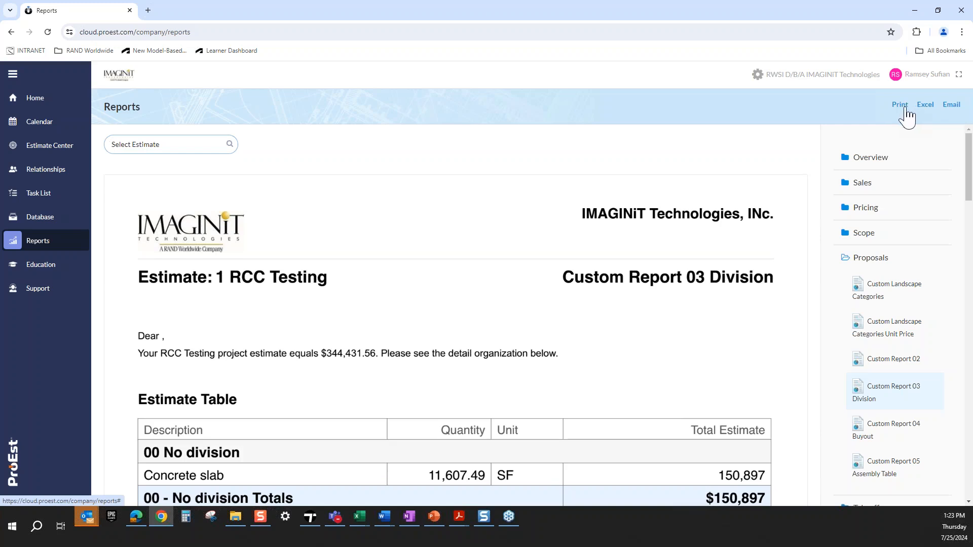
{"action": "left_click", "coordinate": [951, 106]}
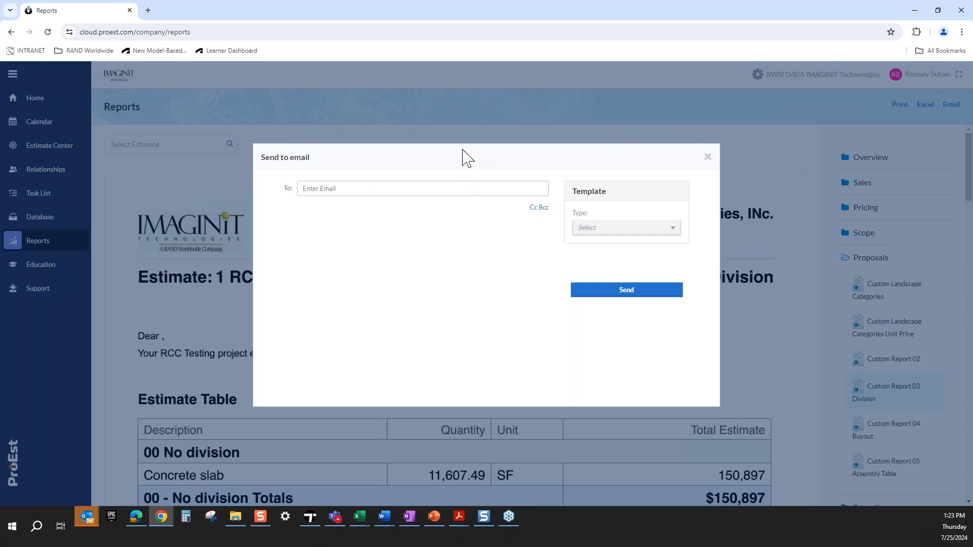
{"action": "left_click", "coordinate": [709, 158]}
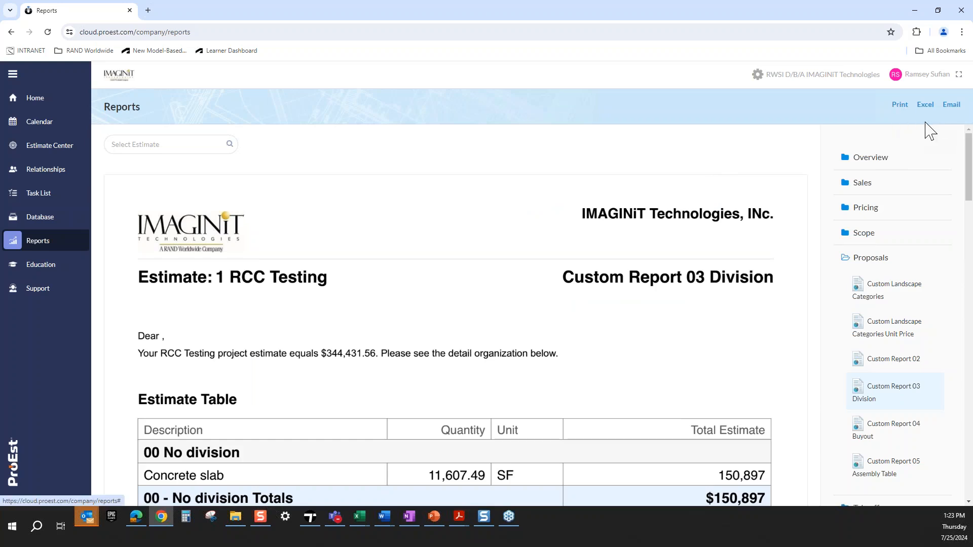
Produce the printable PDF version of the Custom Report 03 Division
{"action": "left_click", "coordinate": [900, 105]}
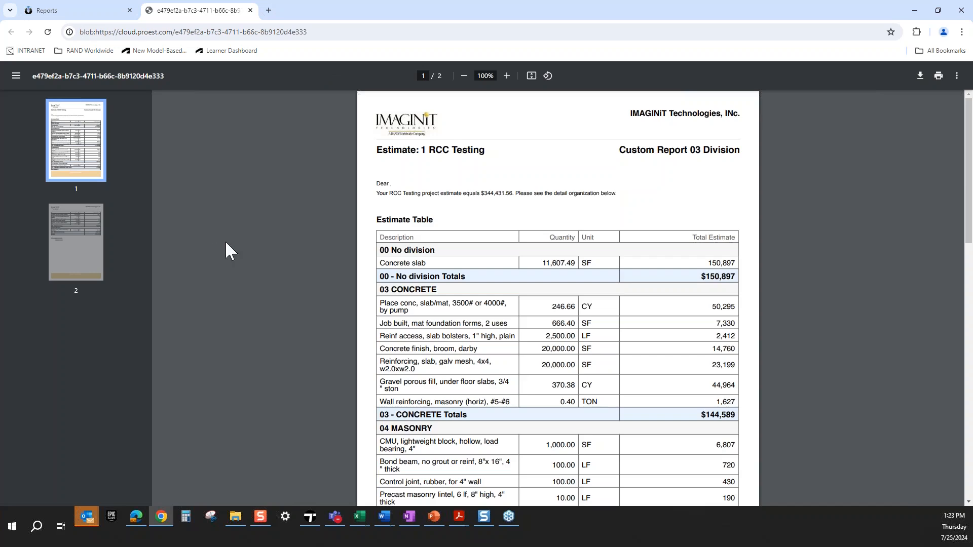
{"action": "left_click_drag", "start_coordinate": [968, 173], "coordinate": [390, 11]}
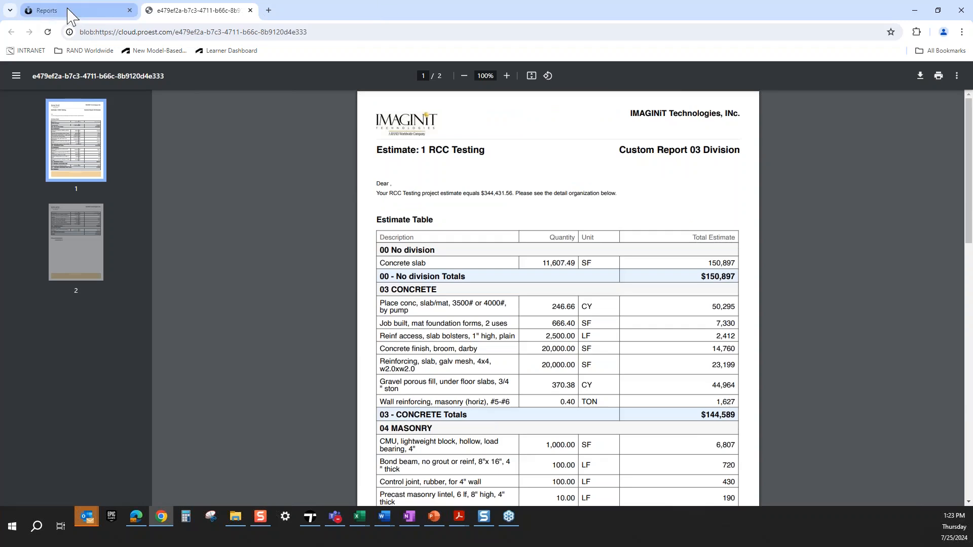
Return to the Reports page, export the division report to Excel and open the downloaded 23758 (1).xlsx
{"action": "left_click", "coordinate": [70, 12]}
{"action": "left_click", "coordinate": [925, 106]}
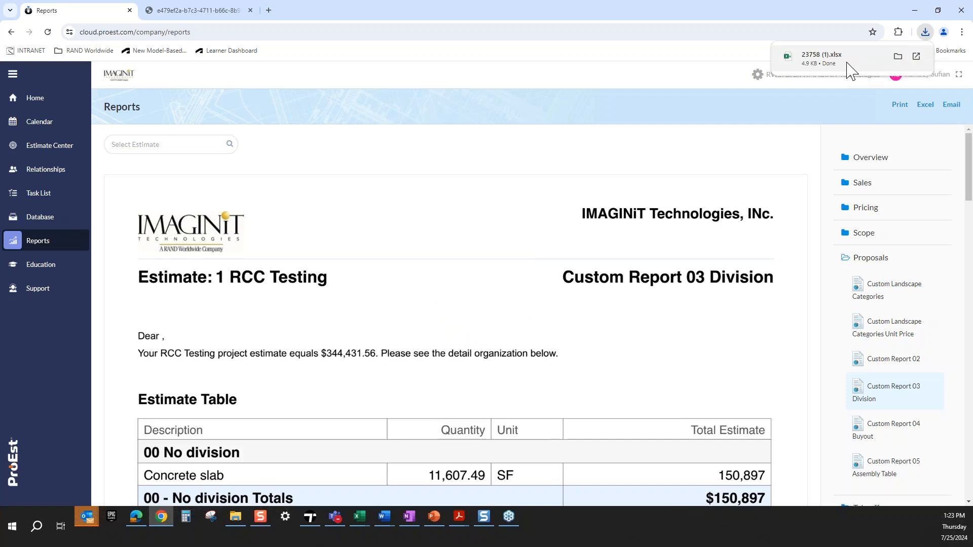
{"action": "left_click", "coordinate": [850, 70]}
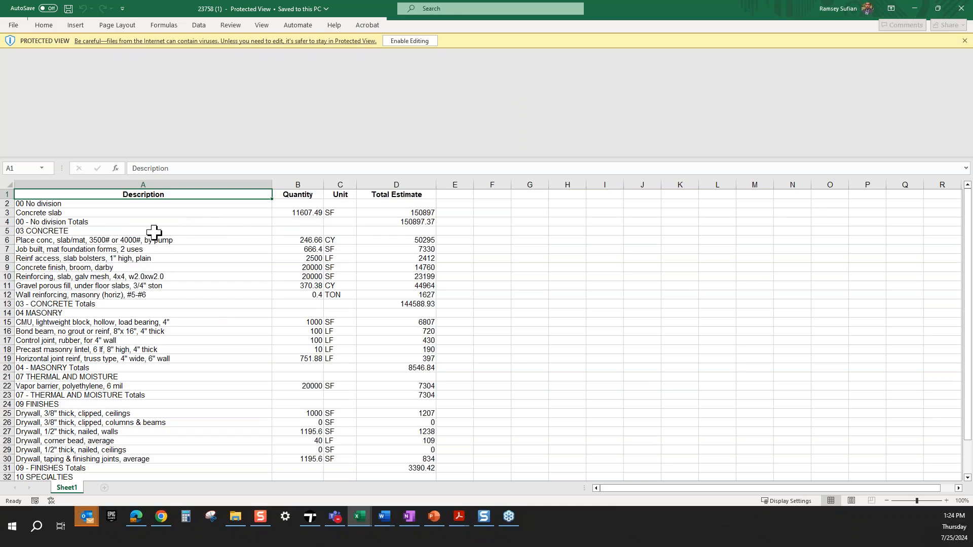
Examine the quantities, units and total estimates of the exported report in the Excel sheet, and close the workbook
{"action": "left_click", "coordinate": [319, 250]}
{"action": "left_click", "coordinate": [385, 259]}
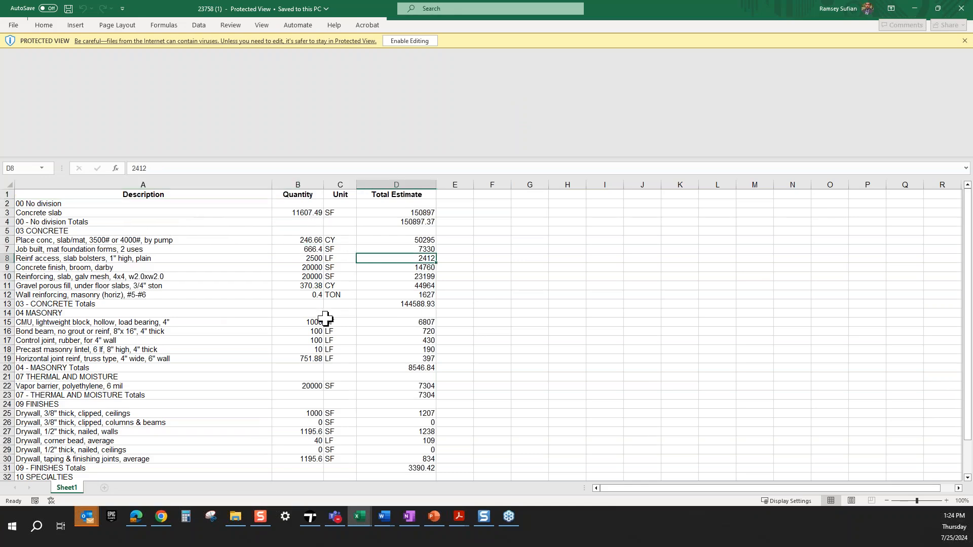
{"action": "left_click_drag", "start_coordinate": [326, 318], "coordinate": [317, 318]}
{"action": "left_click", "coordinate": [330, 241]}
{"action": "left_click", "coordinate": [441, 250]}
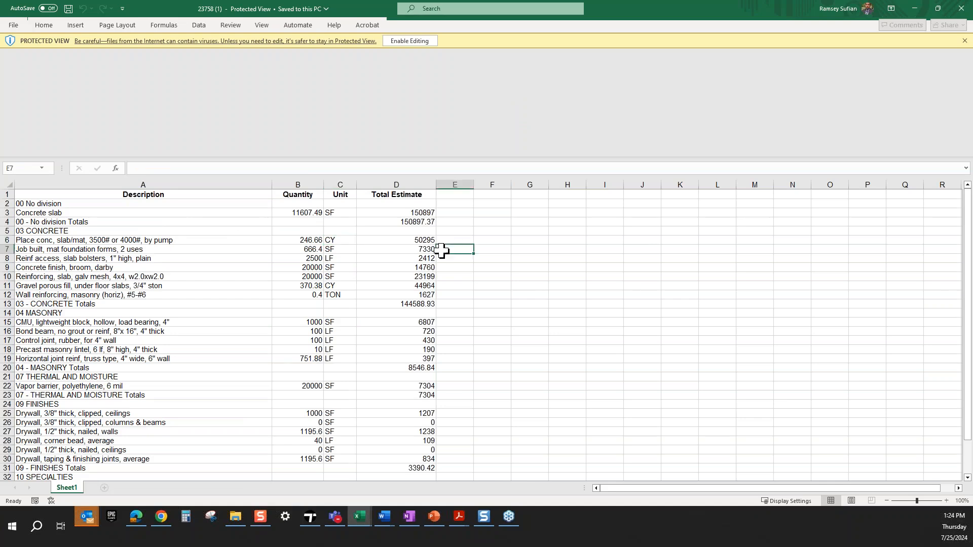
{"action": "left_click", "coordinate": [401, 252]}
{"action": "left_click", "coordinate": [417, 458]}
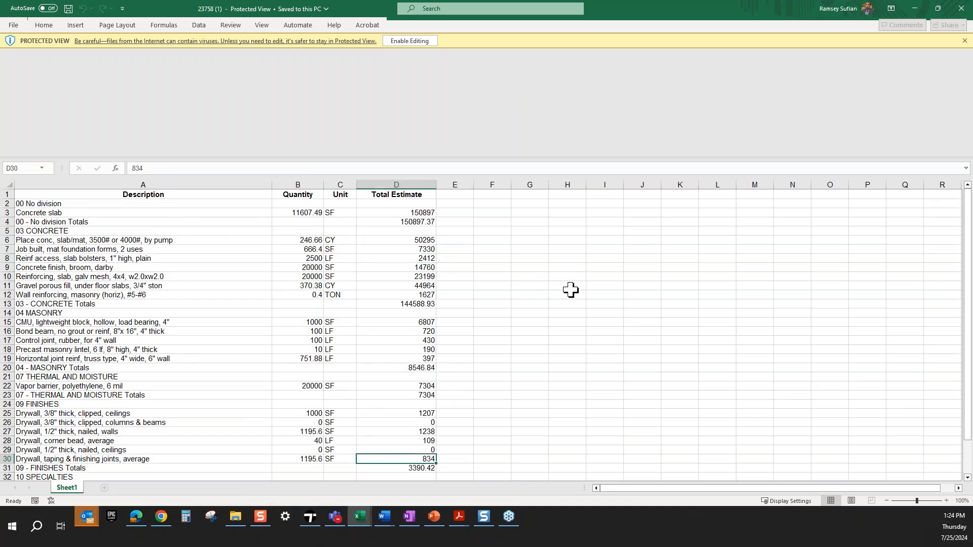
{"action": "left_click", "coordinate": [431, 213]}
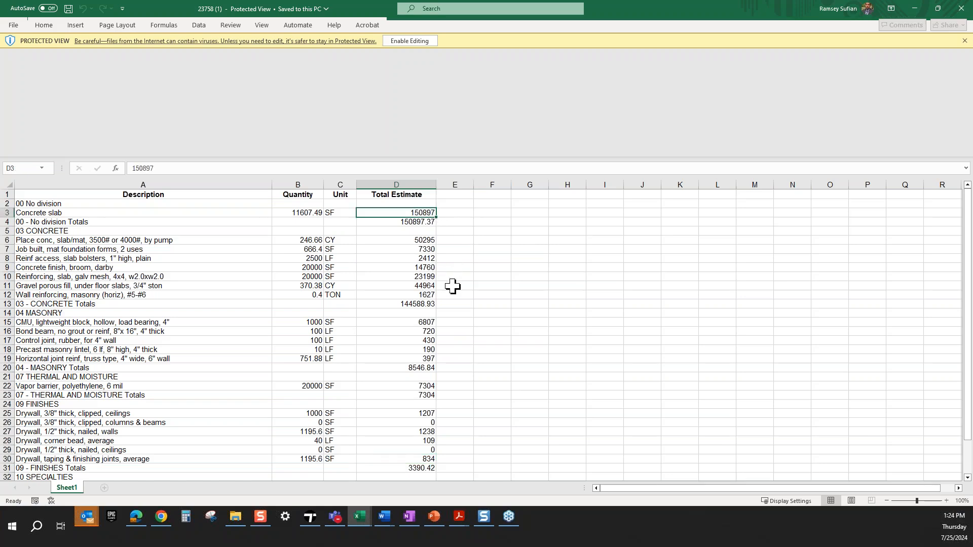
{"action": "left_click", "coordinate": [452, 287]}
{"action": "mouse_move", "coordinate": [969, 249]}
{"action": "left_mouse_down"}
{"action": "mouse_move", "coordinate": [970, 281]}
{"action": "mouse_move", "coordinate": [956, 269]}
{"action": "mouse_move", "coordinate": [954, 244]}
{"action": "left_mouse_up"}
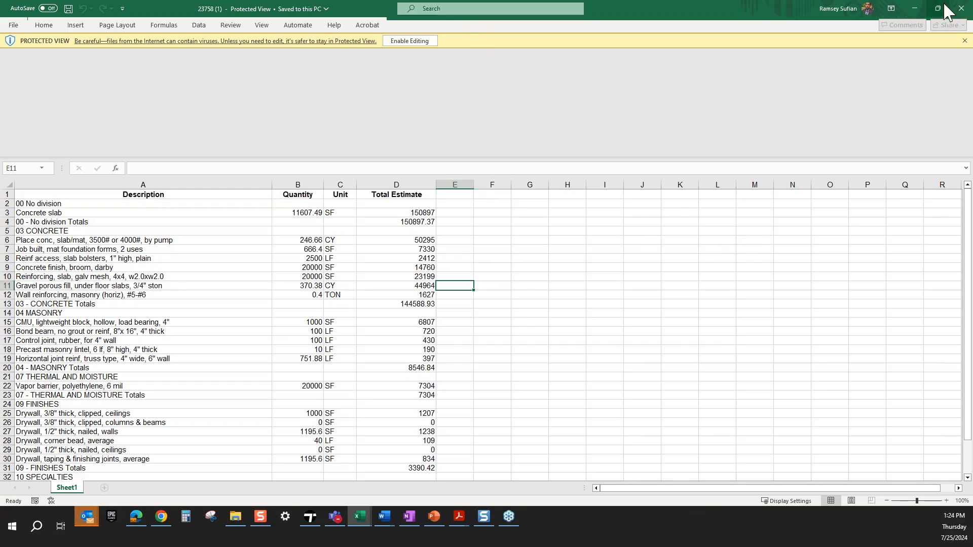
{"action": "left_click", "coordinate": [961, 8]}
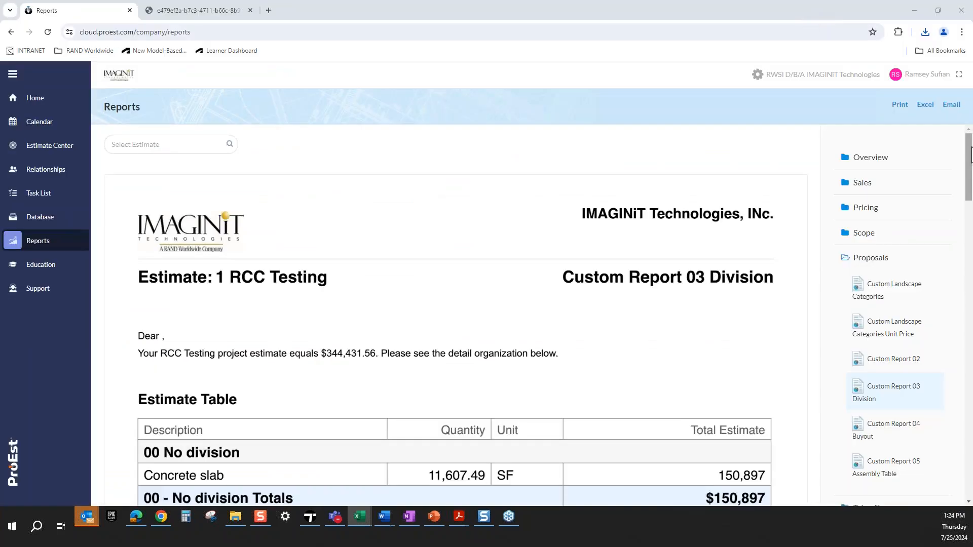
Open Custom Report 03 Division for editing in the Report Center's Report Writer and look over its layout sections
{"action": "left_click_drag", "start_coordinate": [969, 162], "coordinate": [971, 161]}
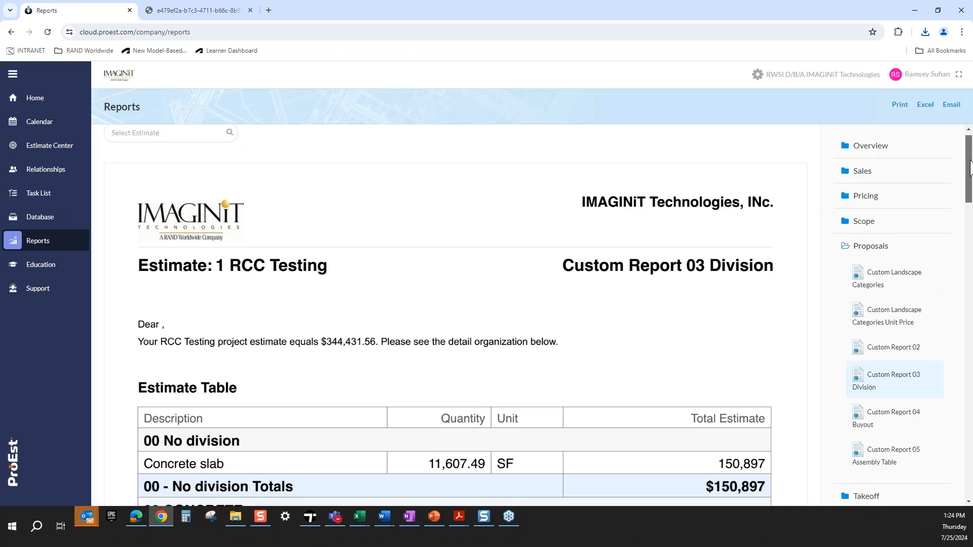
{"action": "left_click", "coordinate": [836, 76]}
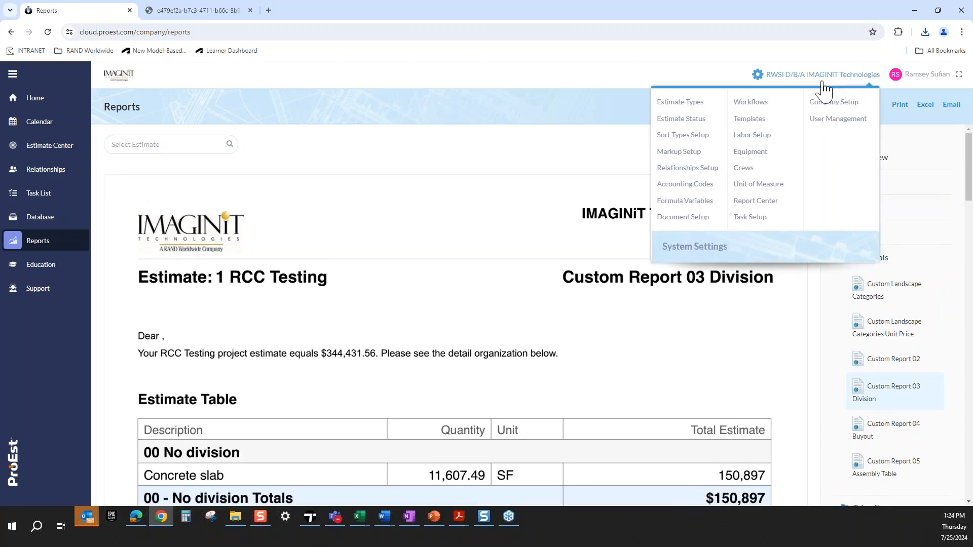
{"action": "left_click", "coordinate": [755, 202]}
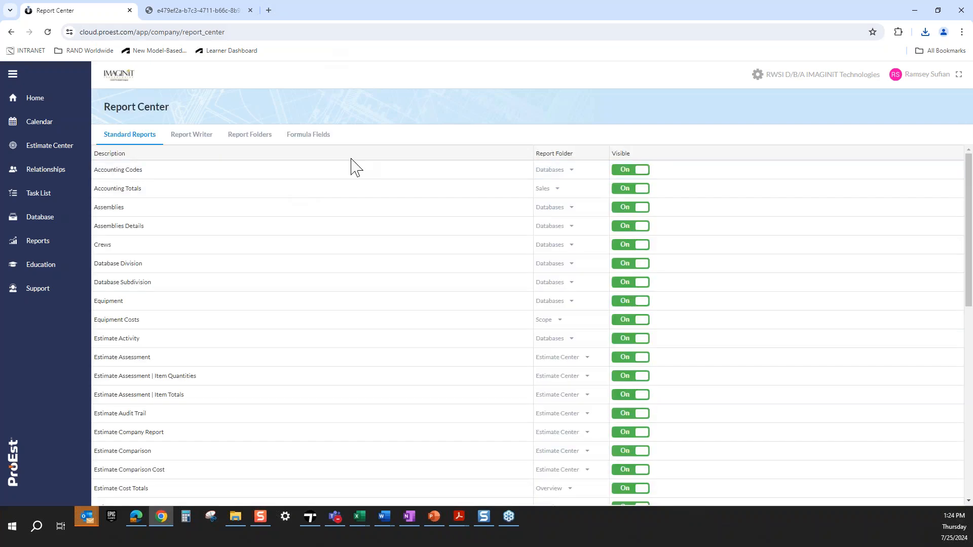
{"action": "left_click", "coordinate": [206, 144]}
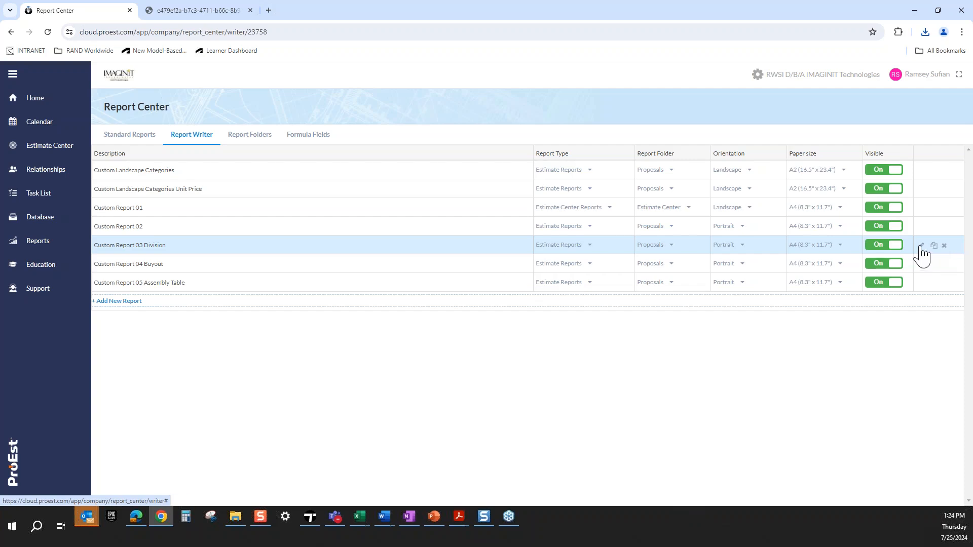
{"action": "left_click", "coordinate": [921, 247]}
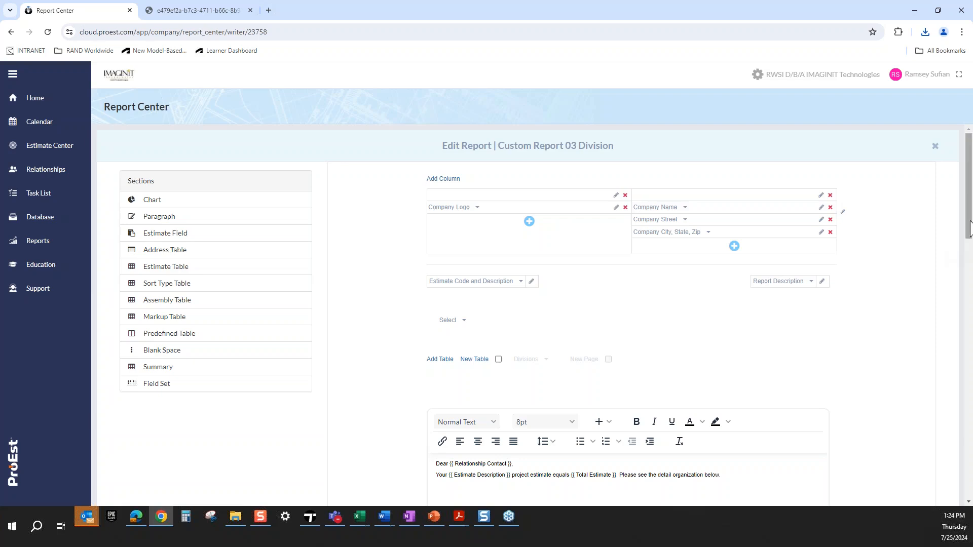
{"action": "left_click_drag", "start_coordinate": [969, 228], "coordinate": [970, 271]}
{"action": "scroll", "coordinate": [151, 226], "scroll_direction": "up", "scroll_amount": 3}
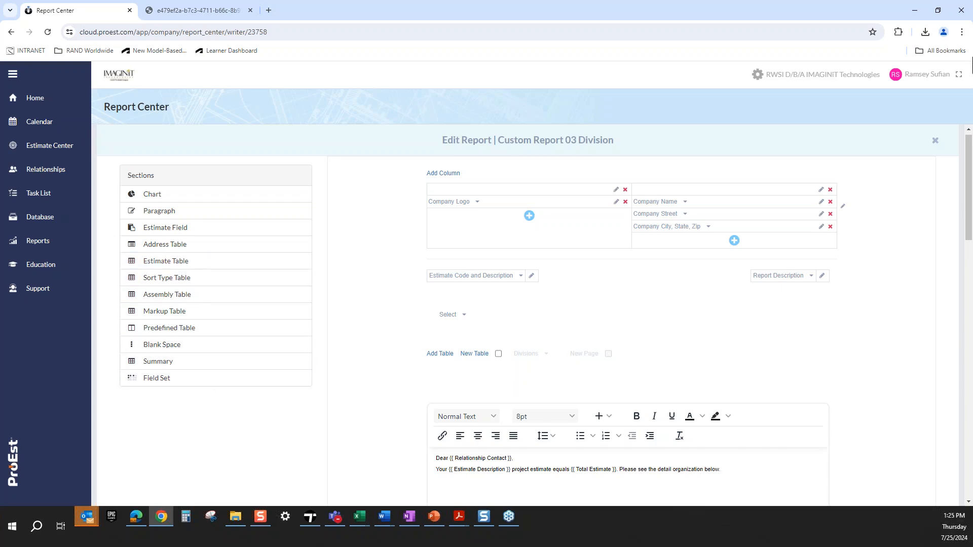
Leave the division report's editor and add a visible report named Sample Report with the Estimate Reports type
{"action": "left_click", "coordinate": [935, 141]}
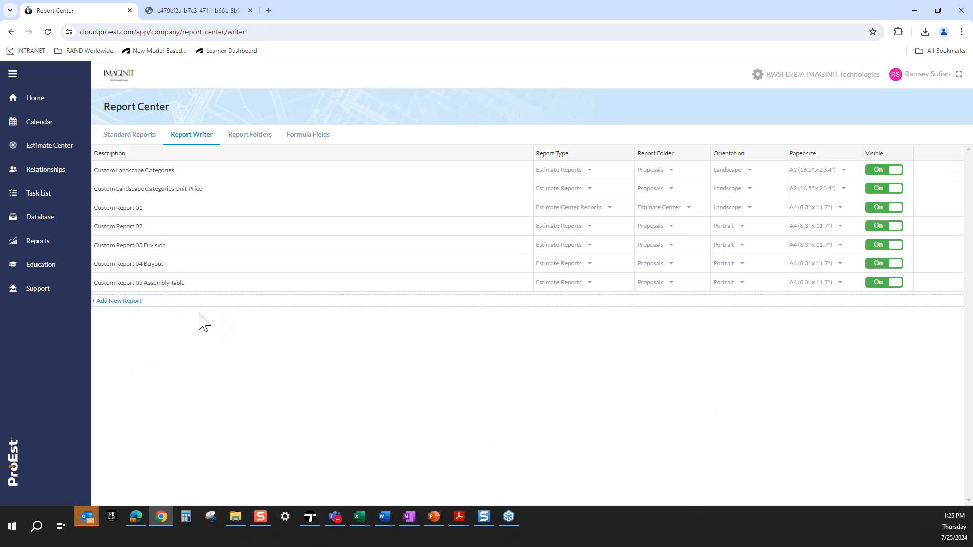
{"action": "left_click", "coordinate": [136, 301]}
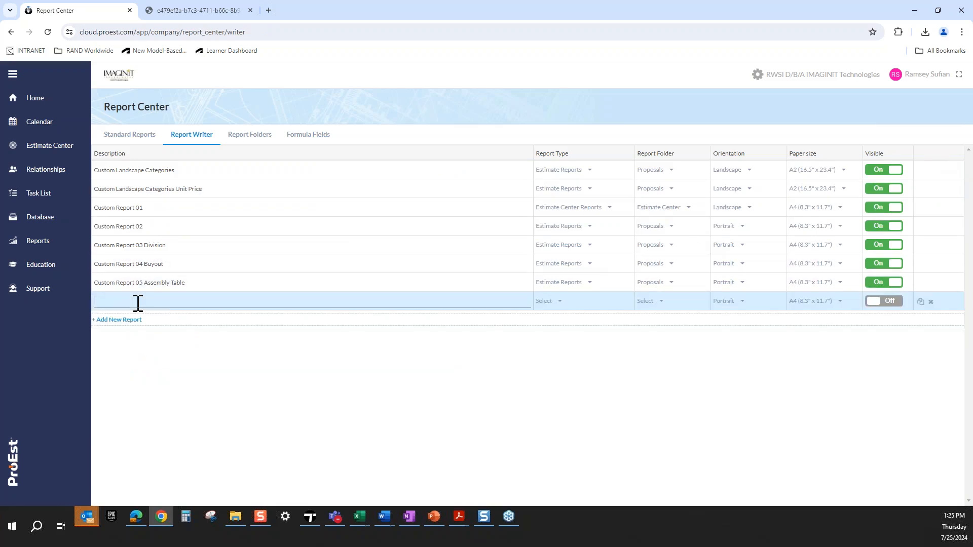
{"action": "type", "text": "Sample Report"}
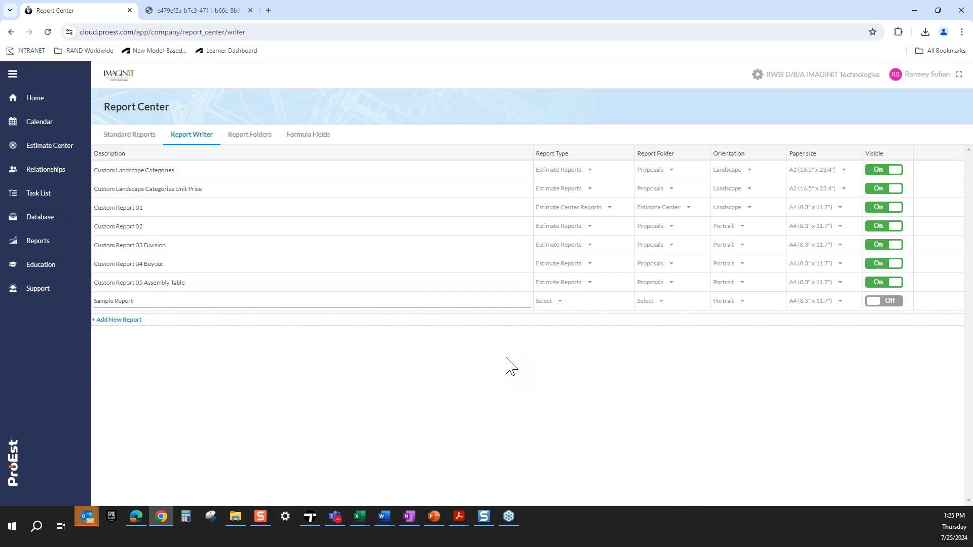
{"action": "left_click", "coordinate": [553, 301]}
{"action": "left_click", "coordinate": [566, 328]}
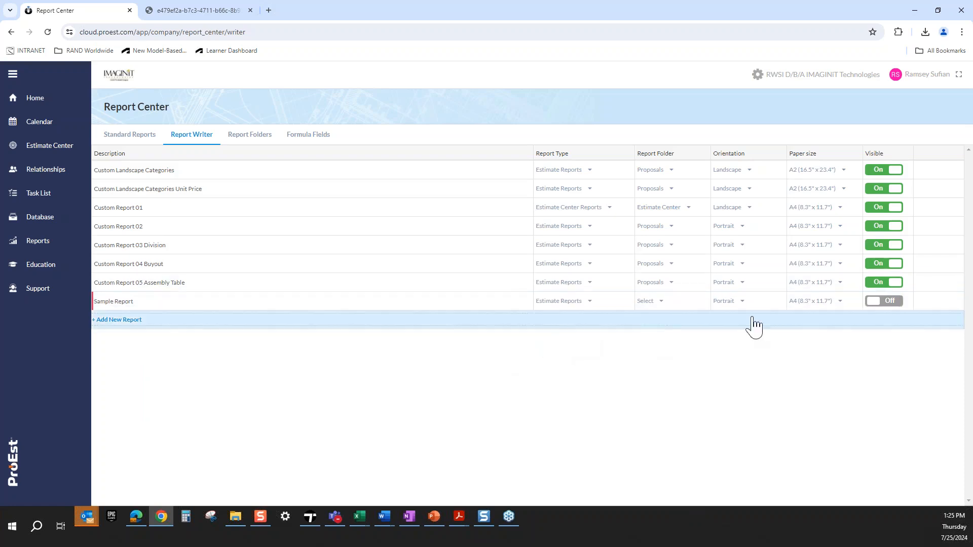
{"action": "left_click", "coordinate": [891, 302]}
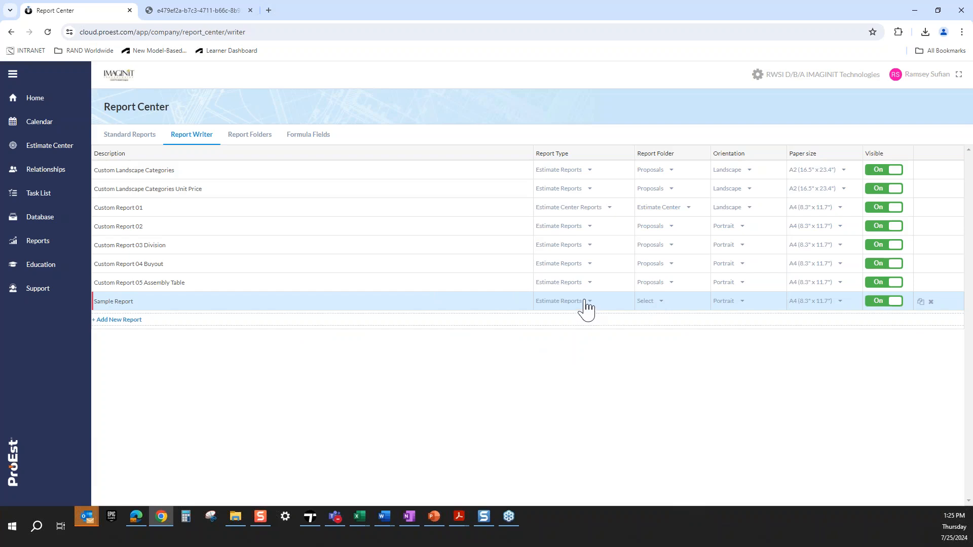
Change the report type of Sample Report to Estimate Center Reports
{"action": "left_click", "coordinate": [117, 302]}
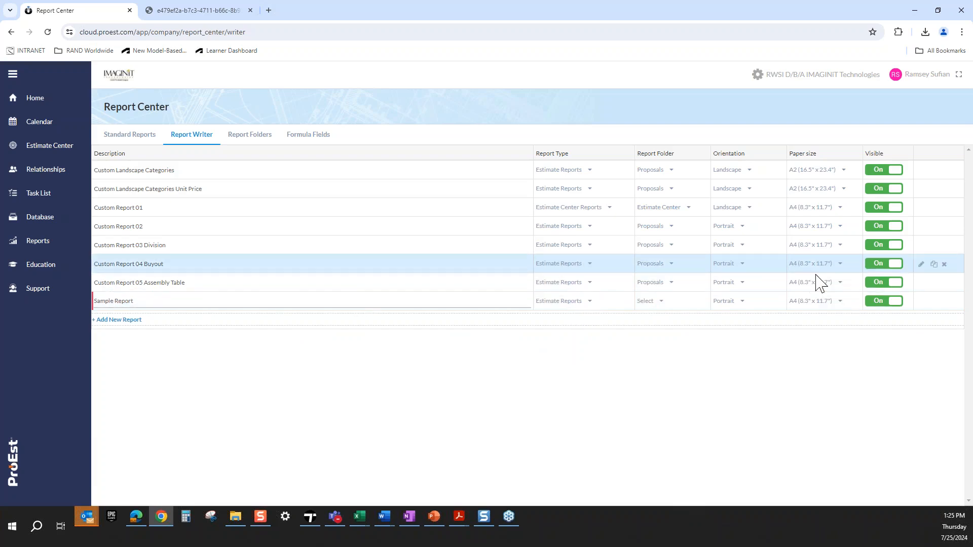
{"action": "left_click", "coordinate": [589, 303]}
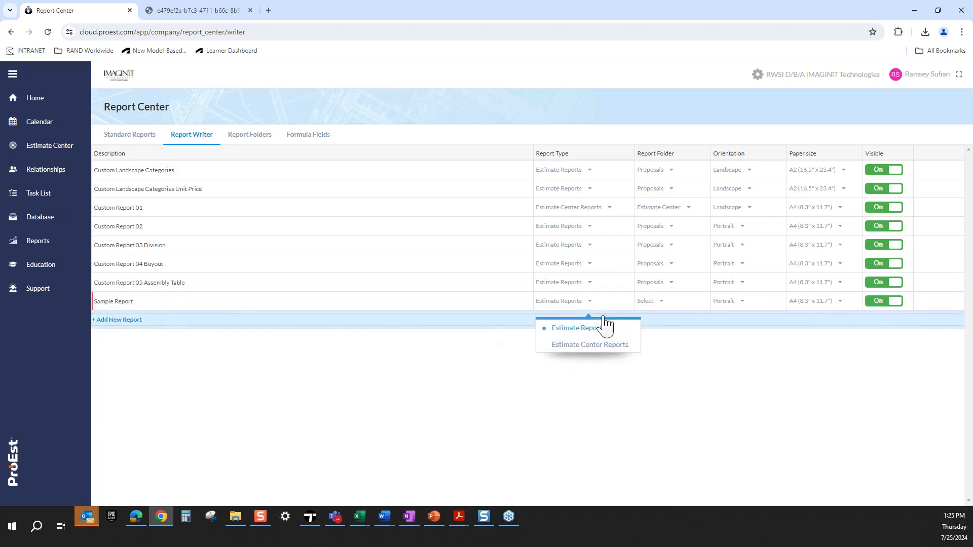
{"action": "left_click", "coordinate": [573, 346]}
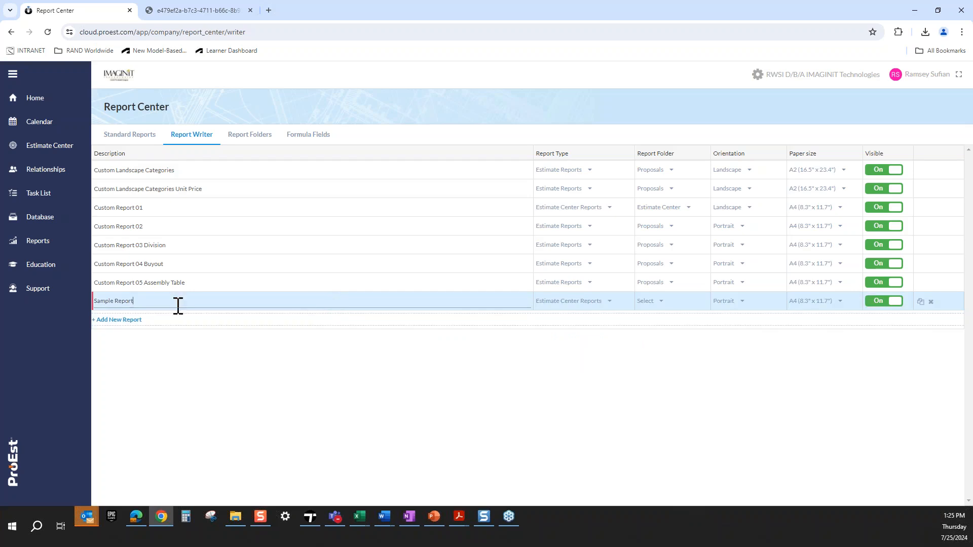
{"action": "left_click", "coordinate": [100, 302]}
{"action": "key", "text": "Return"}
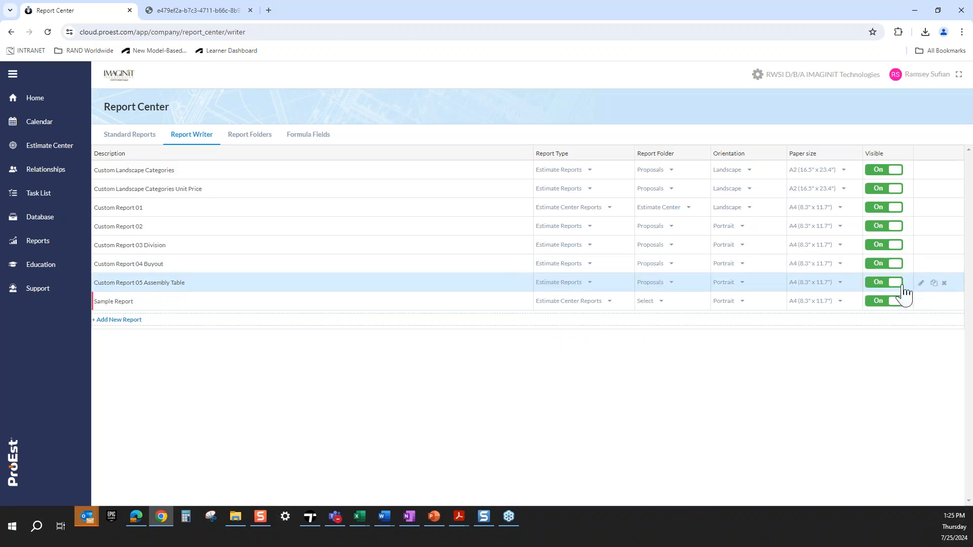
Open Custom Report 04 Buyout for editing and look over its layout sections
{"action": "left_click", "coordinate": [922, 265]}
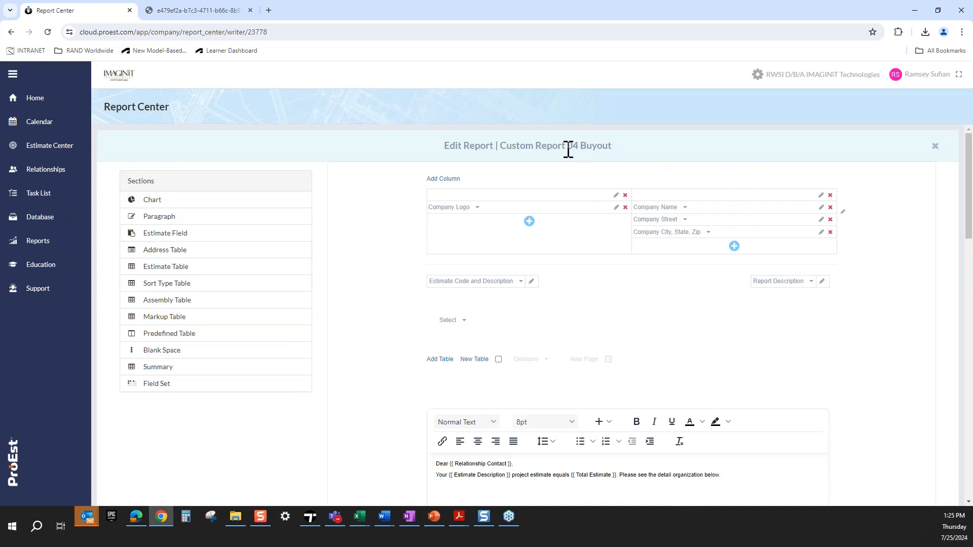
{"action": "left_click_drag", "start_coordinate": [970, 242], "coordinate": [971, 276]}
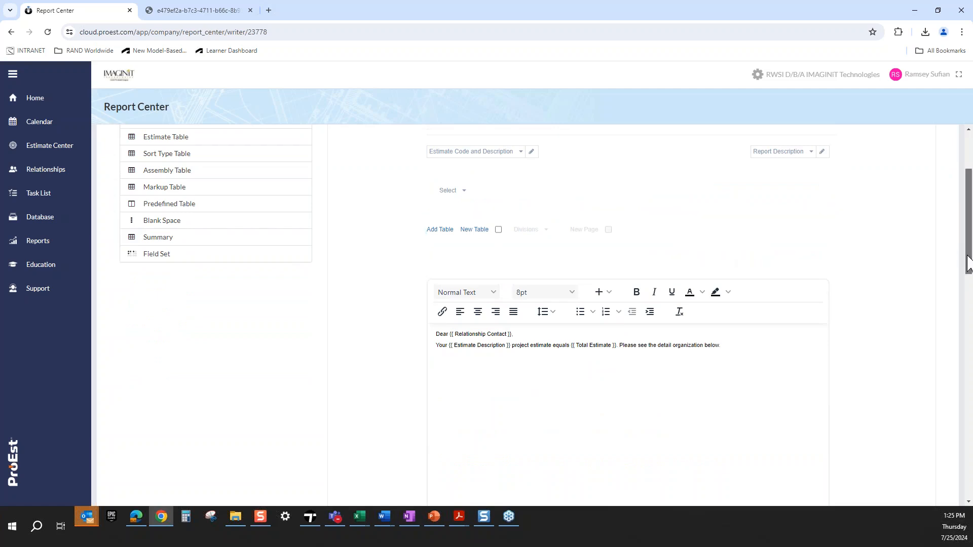
{"action": "left_click_drag", "start_coordinate": [969, 263], "coordinate": [969, 354]}
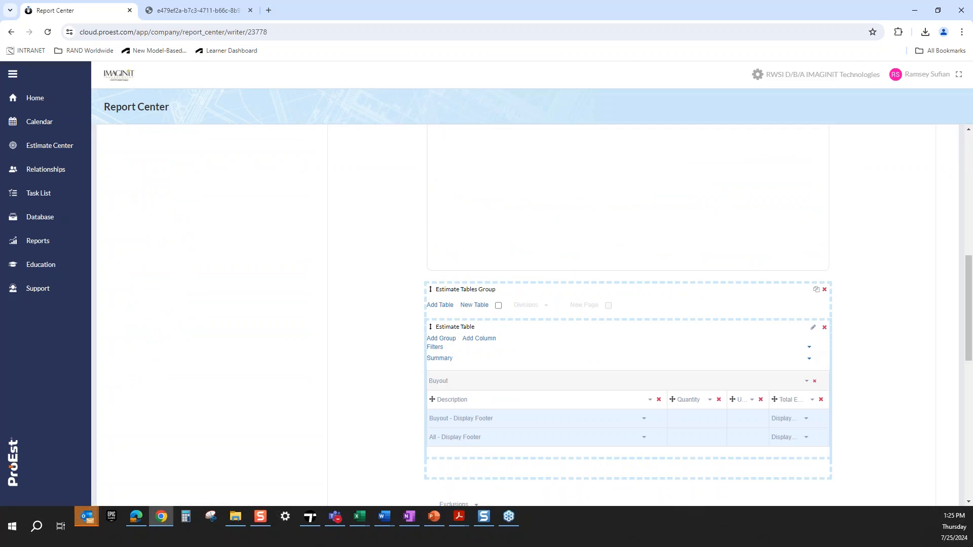
{"action": "left_click_drag", "start_coordinate": [967, 308], "coordinate": [964, 134]}
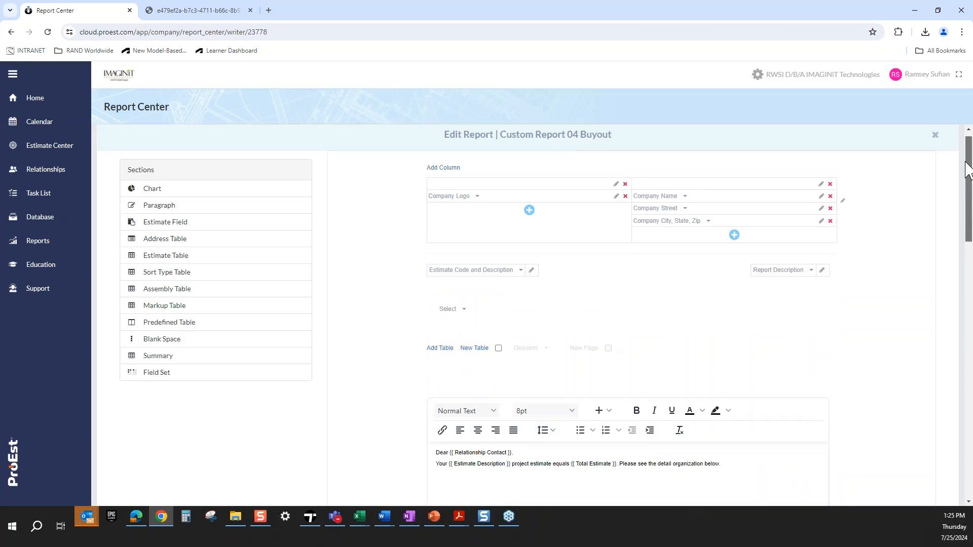
Insert an Estimate Summary pie chart between the report's title line and the introductory paragraph, and save the report
{"action": "left_click_drag", "start_coordinate": [165, 200], "coordinate": [439, 313]}
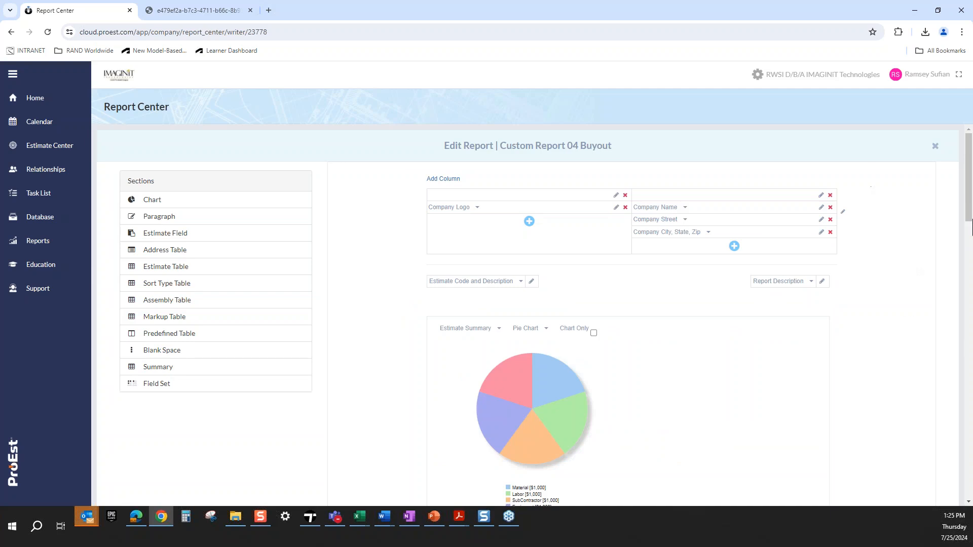
{"action": "mouse_move", "coordinate": [971, 229]}
{"action": "left_mouse_down"}
{"action": "mouse_move", "coordinate": [971, 253]}
{"action": "mouse_move", "coordinate": [969, 231]}
{"action": "left_mouse_up"}
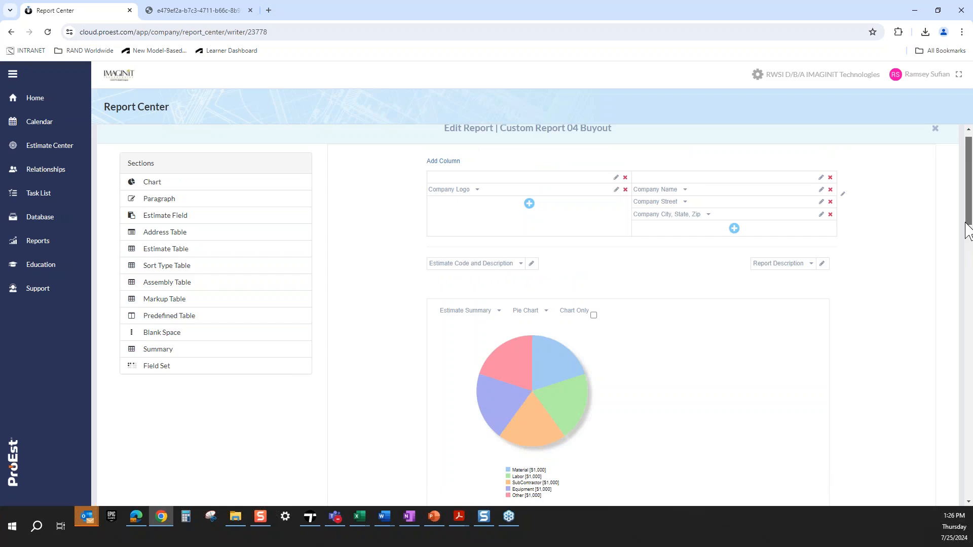
{"action": "left_click_drag", "start_coordinate": [969, 230], "coordinate": [971, 274]}
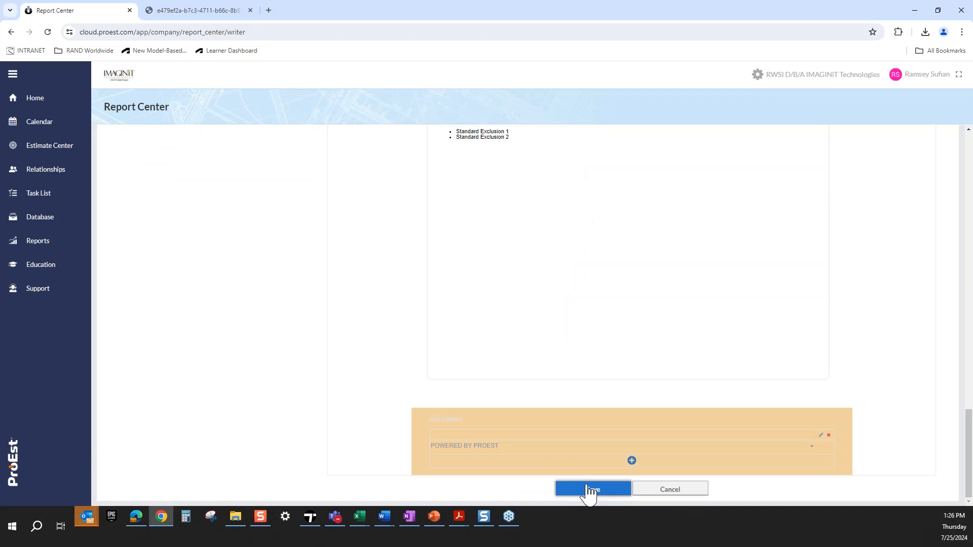
{"action": "left_click", "coordinate": [588, 490]}
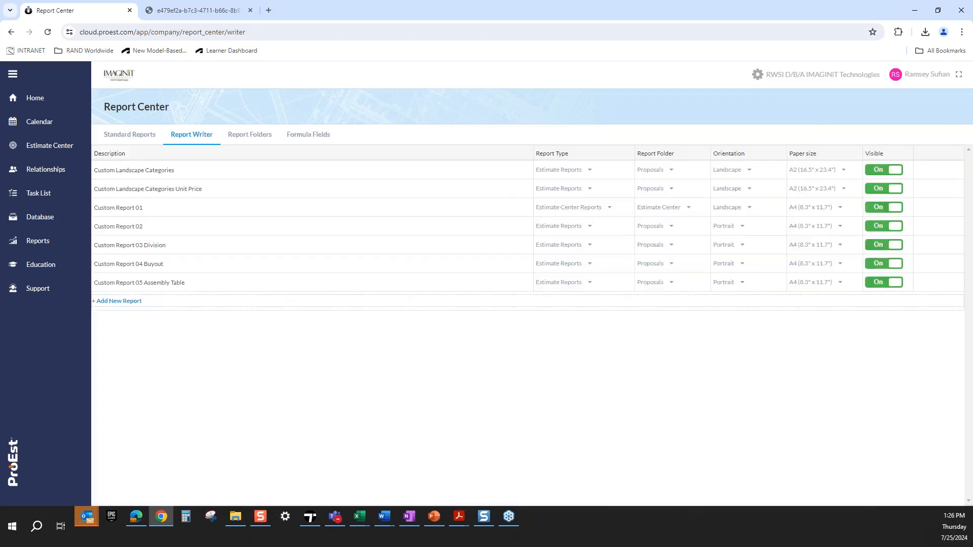
Open Custom Report 04 Buyout from the Proposals reports and examine its pie chart, cost legend and estimate summary
{"action": "left_click", "coordinate": [38, 241]}
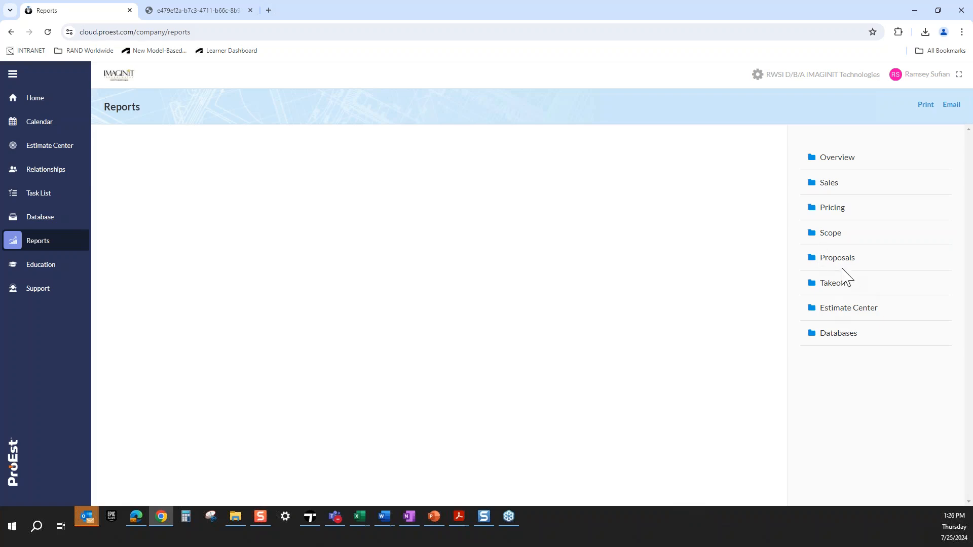
{"action": "left_click", "coordinate": [841, 267]}
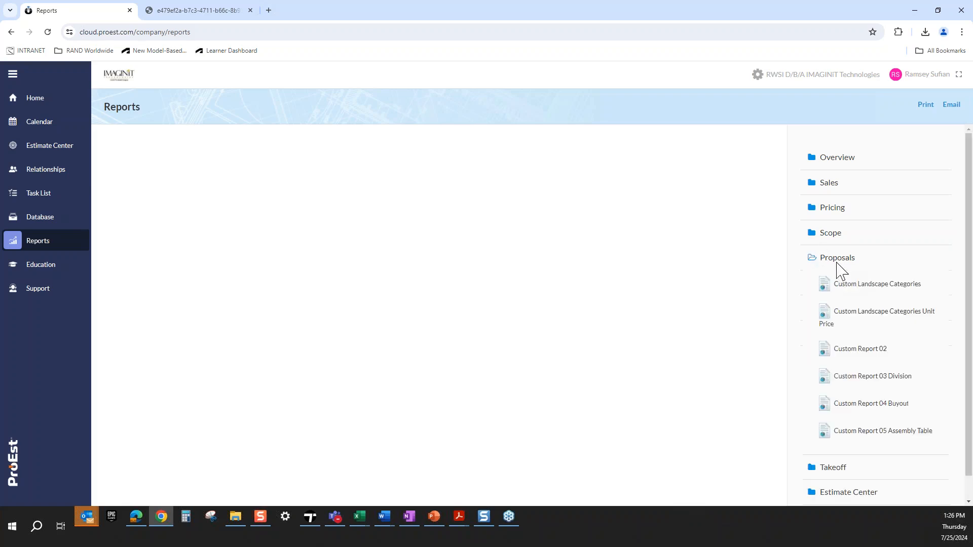
{"action": "left_click", "coordinate": [904, 409]}
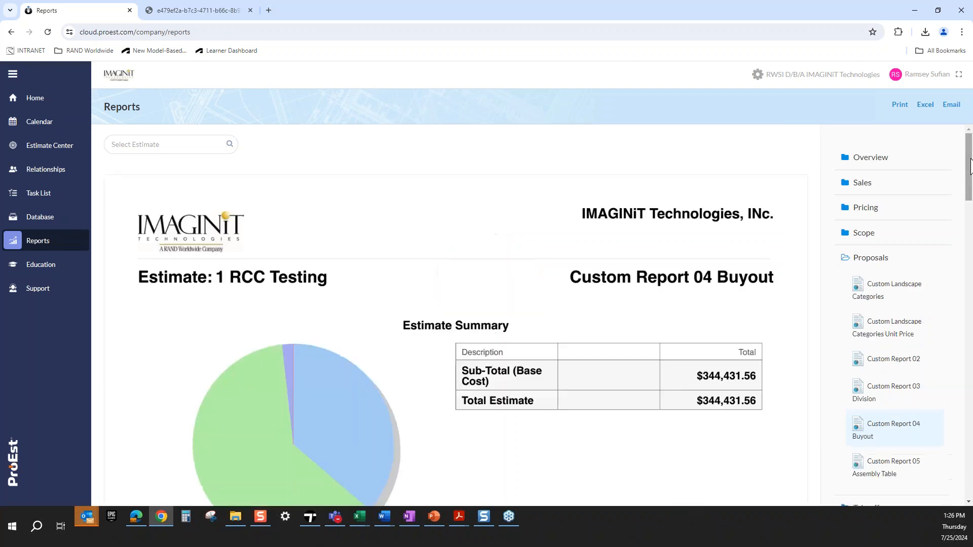
{"action": "scroll", "coordinate": [558, 201], "scroll_direction": "down", "scroll_amount": 4}
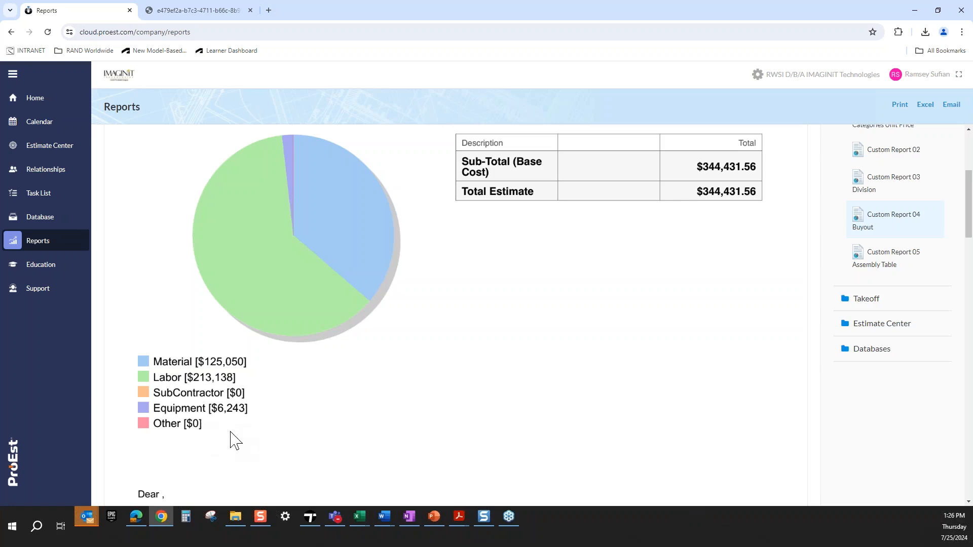
{"action": "scroll", "coordinate": [971, 164], "scroll_direction": "up", "scroll_amount": 4}
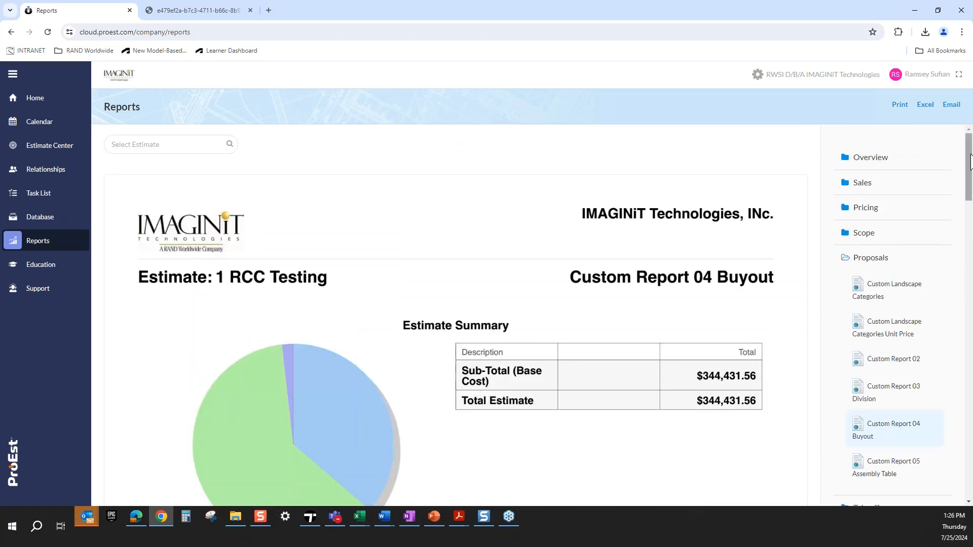
{"action": "left_click_drag", "start_coordinate": [970, 161], "coordinate": [938, 119]}
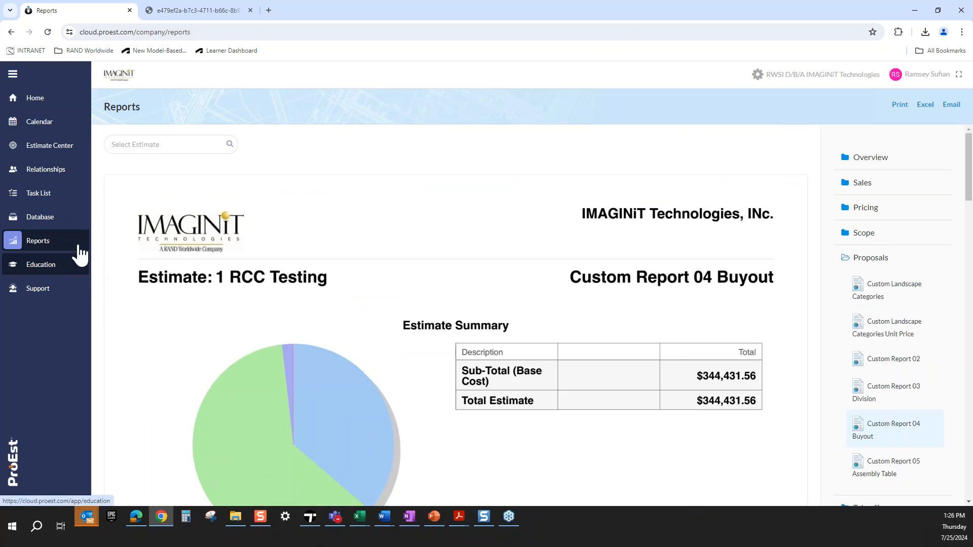
Visit the Estimate Center, view the company's monthly calendar and return to the Home dashboard
{"action": "left_click", "coordinate": [40, 149]}
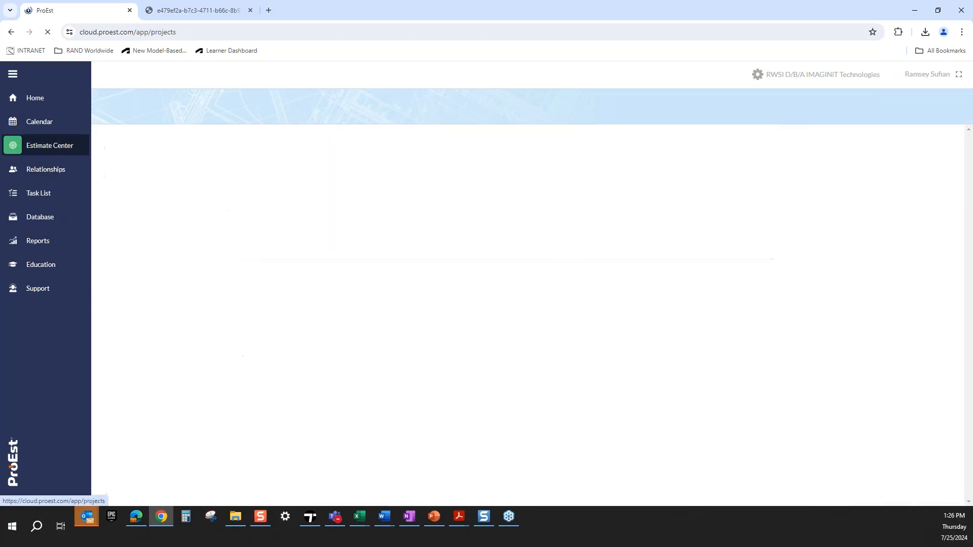
{"action": "left_click", "coordinate": [58, 124]}
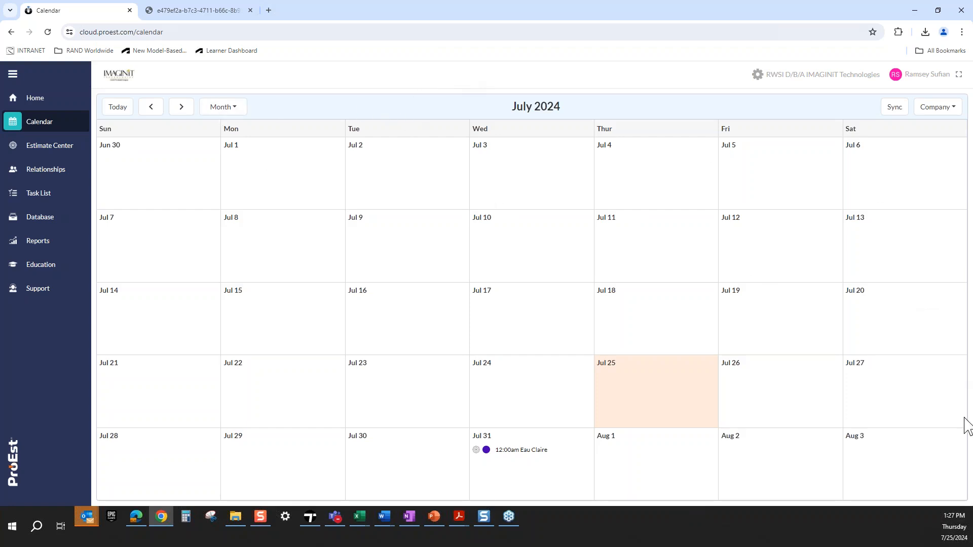
{"action": "left_click", "coordinate": [34, 101]}
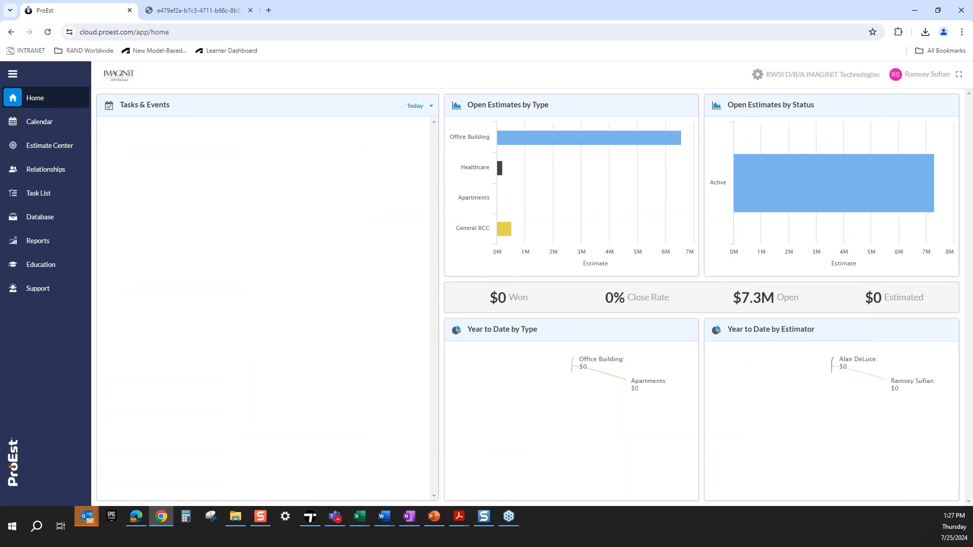